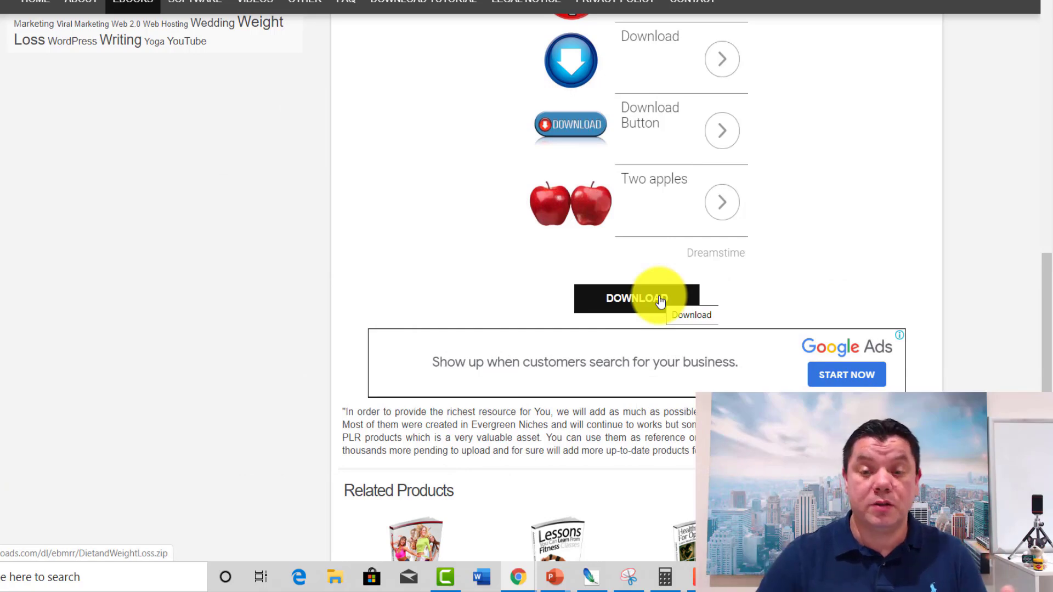
Download the free Diet and Weight Loss eBook zip file from its product page.
left_click(626, 298)
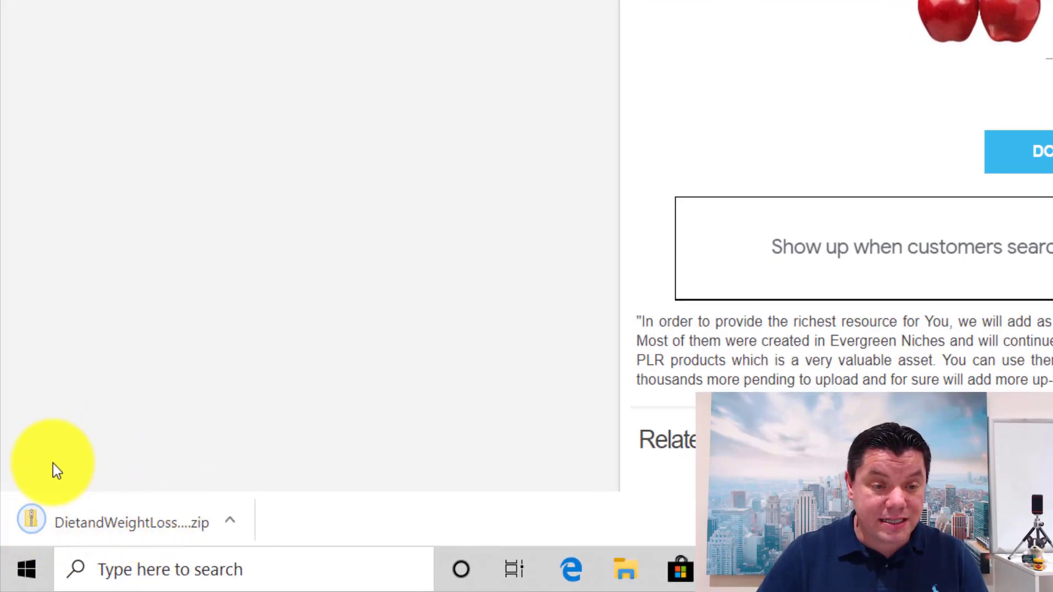
left_click_drag(153, 538, 258, 442)
scroll(635, 357, "up", 5)
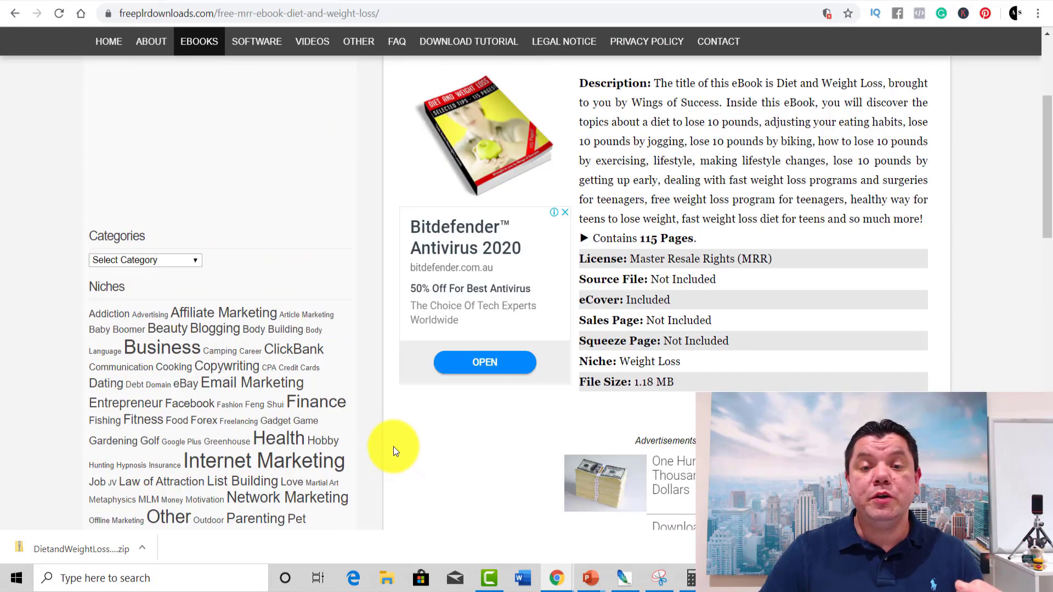
scroll(401, 448, "up", 3)
scroll(404, 449, "down", 3)
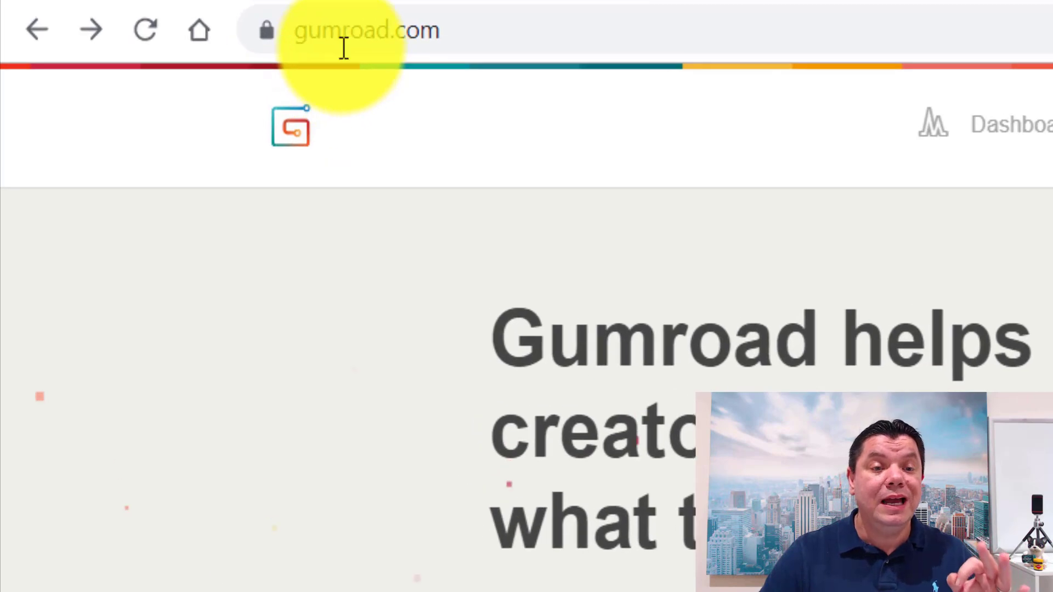
Look over the Gumroad homepage, including its web address, feature overview and creator testimonials.
left_click_drag(442, 34, 289, 40)
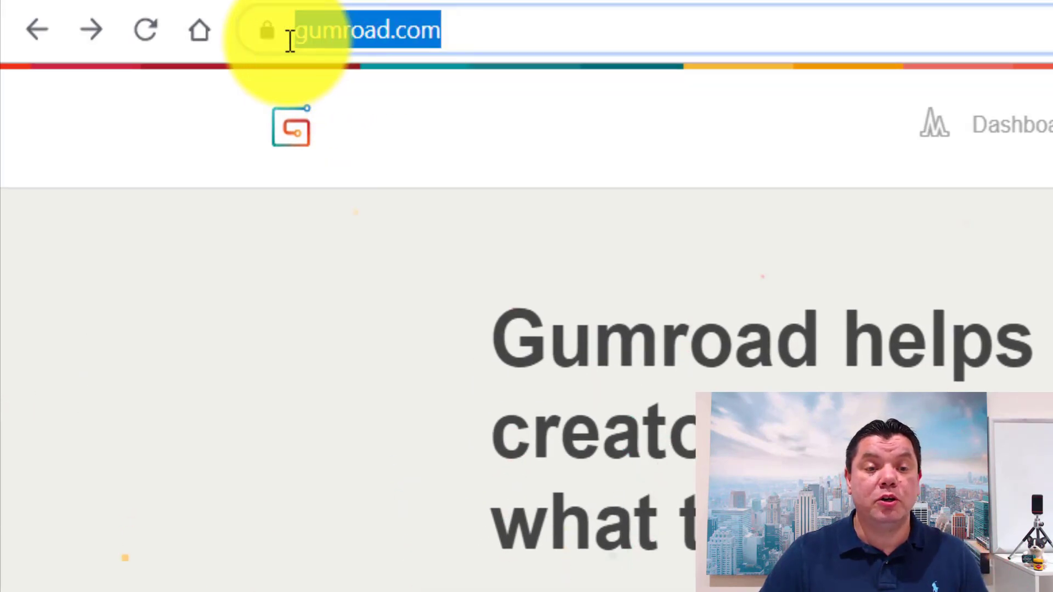
left_click(331, 251)
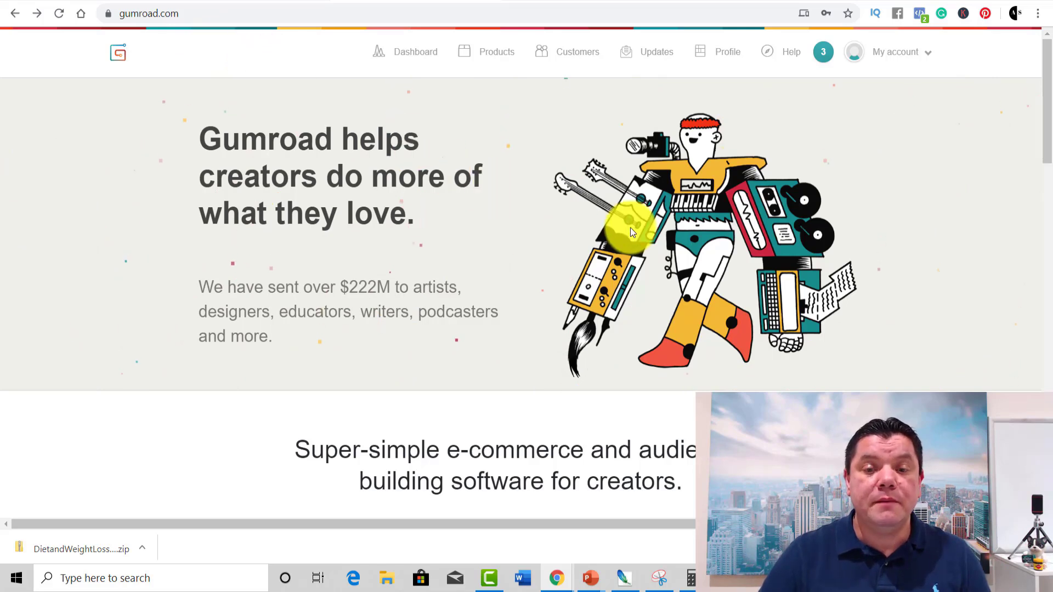
scroll(631, 230, "down", 6)
scroll(631, 230, "down", 2)
scroll(705, 216, "down", 6)
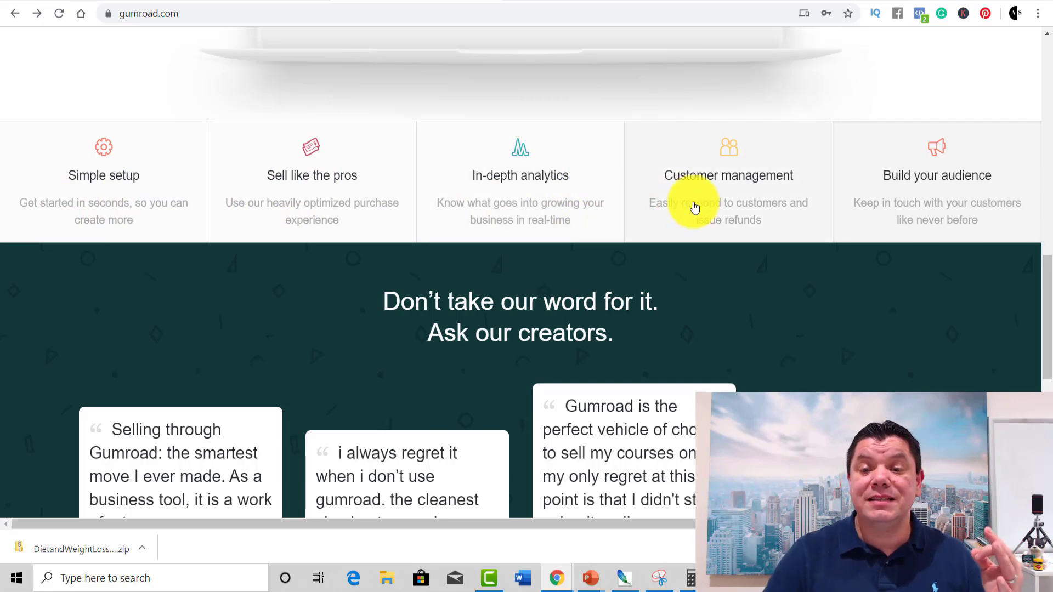
scroll(742, 207, "down", 5)
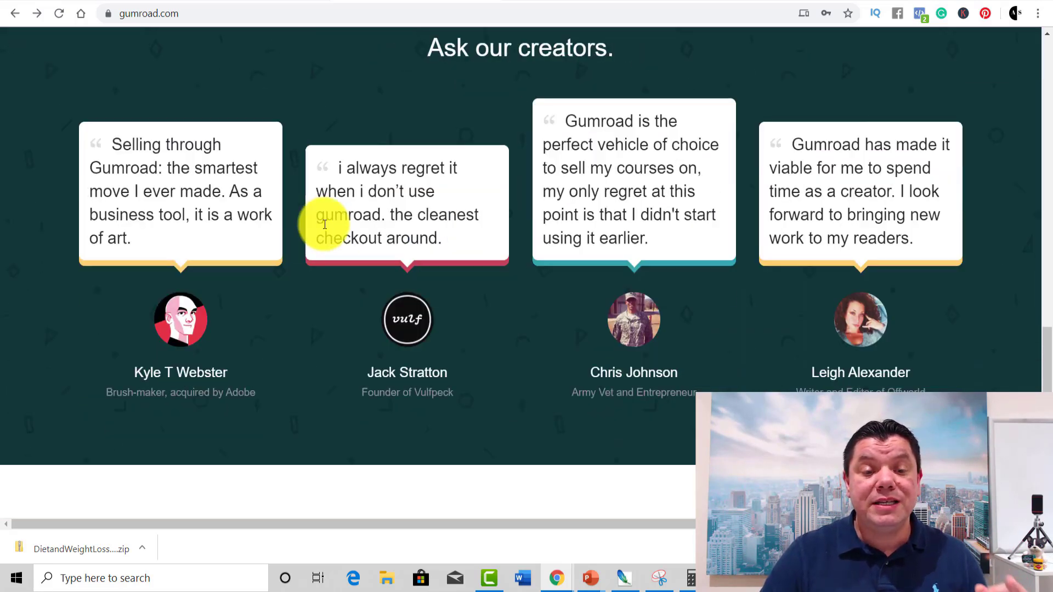
scroll(736, 313, "down", 4)
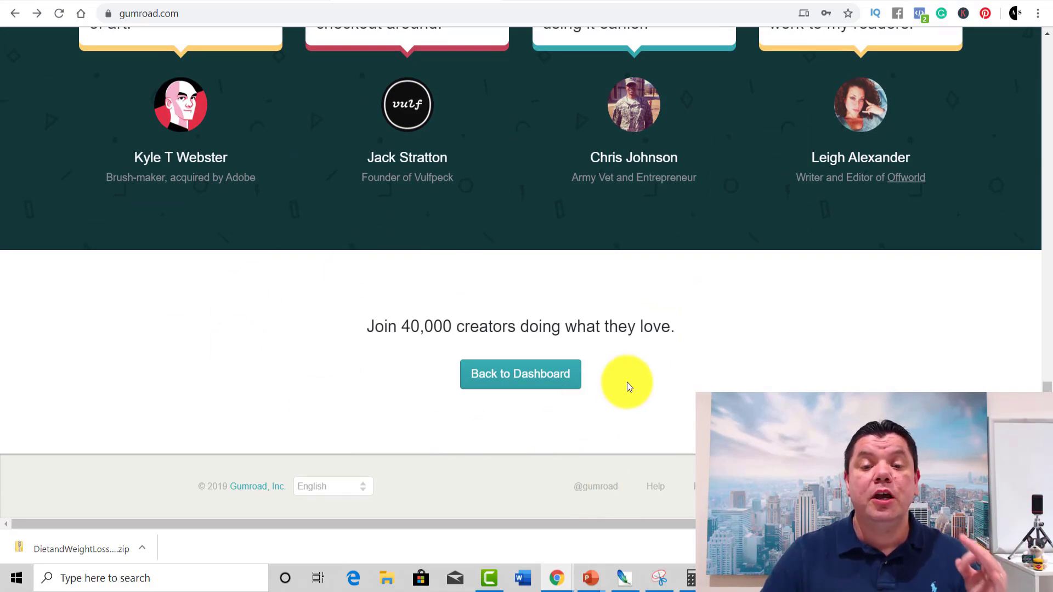
scroll(627, 383, "up", 20)
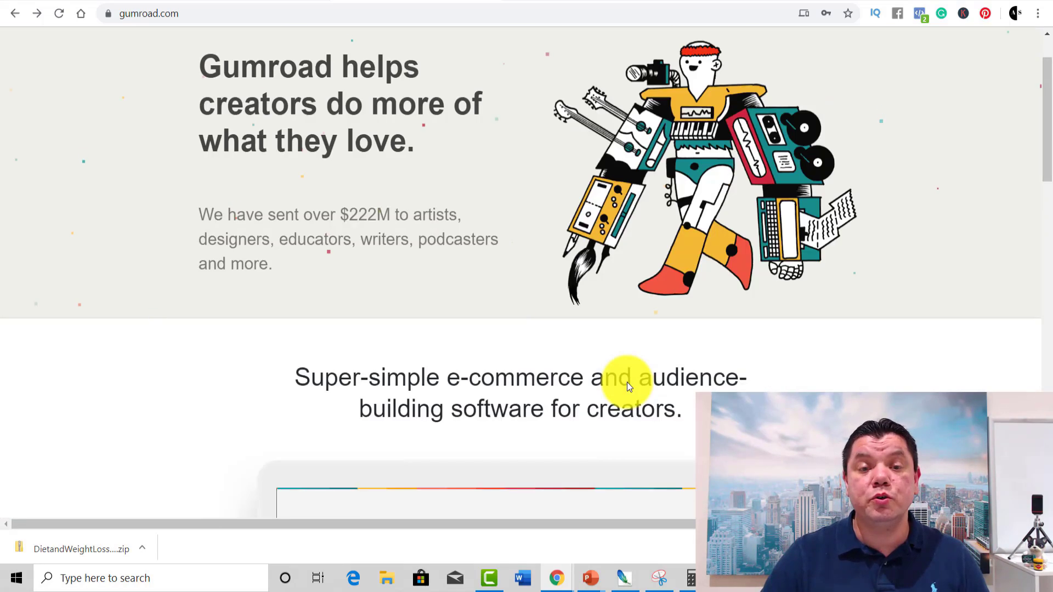
scroll(627, 383, "up", 2)
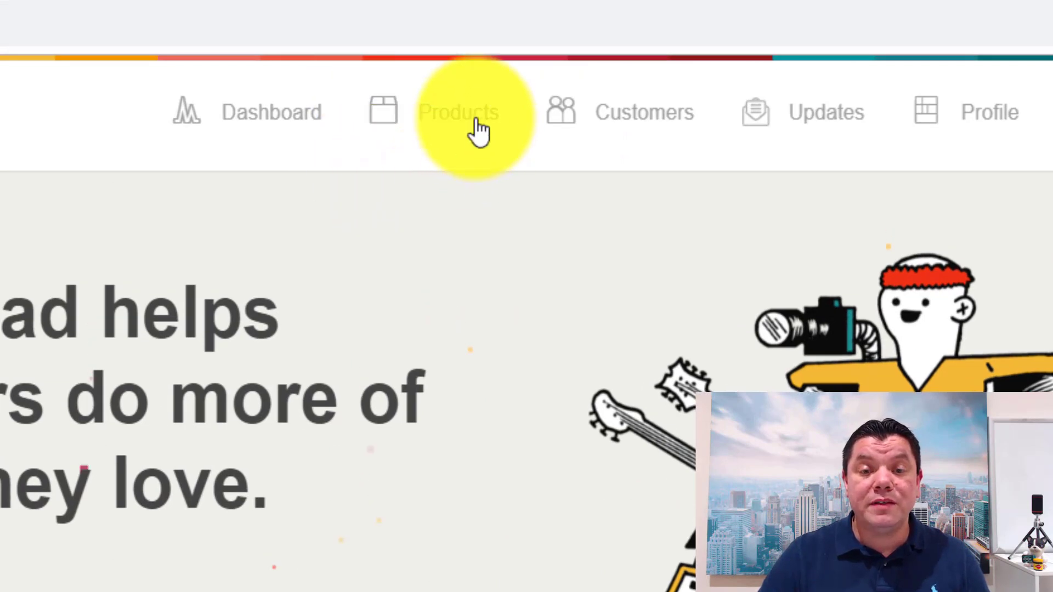
Start adding a new digital product in the Gumroad products area, using the regular Product type.
left_click(463, 111)
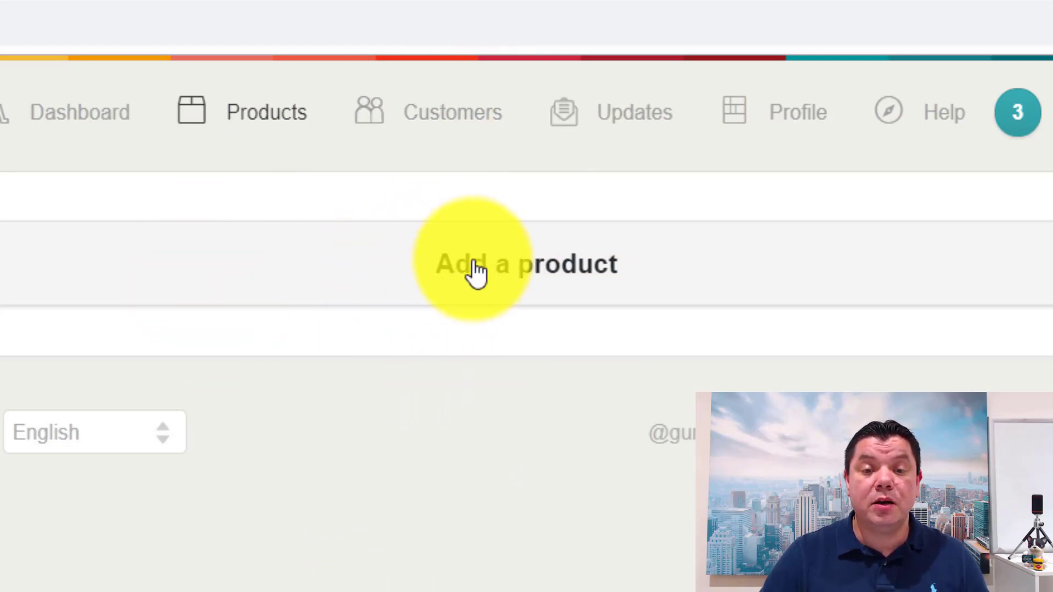
left_click(536, 278)
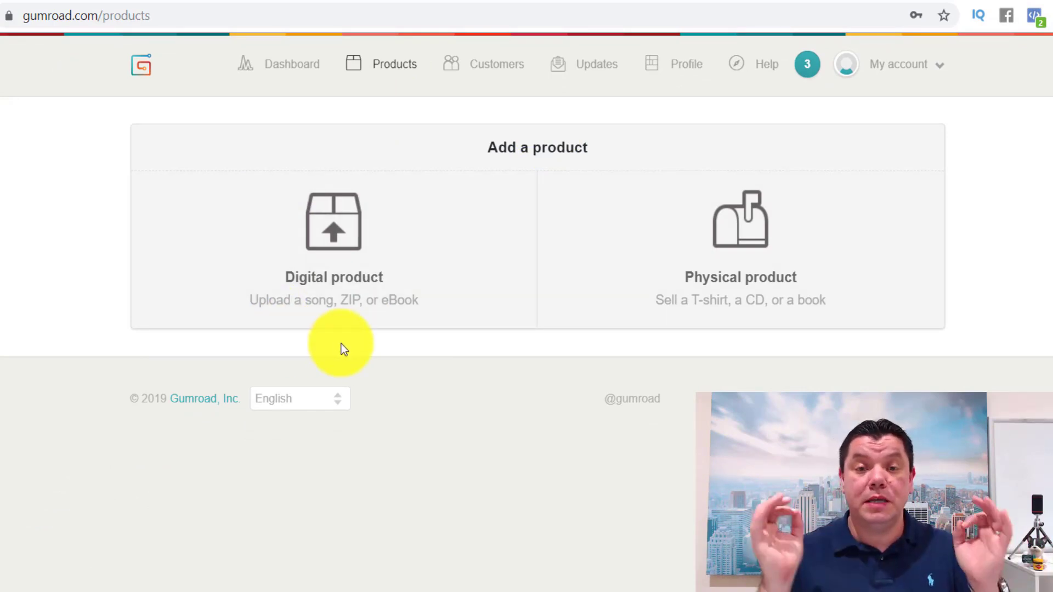
left_click(334, 243)
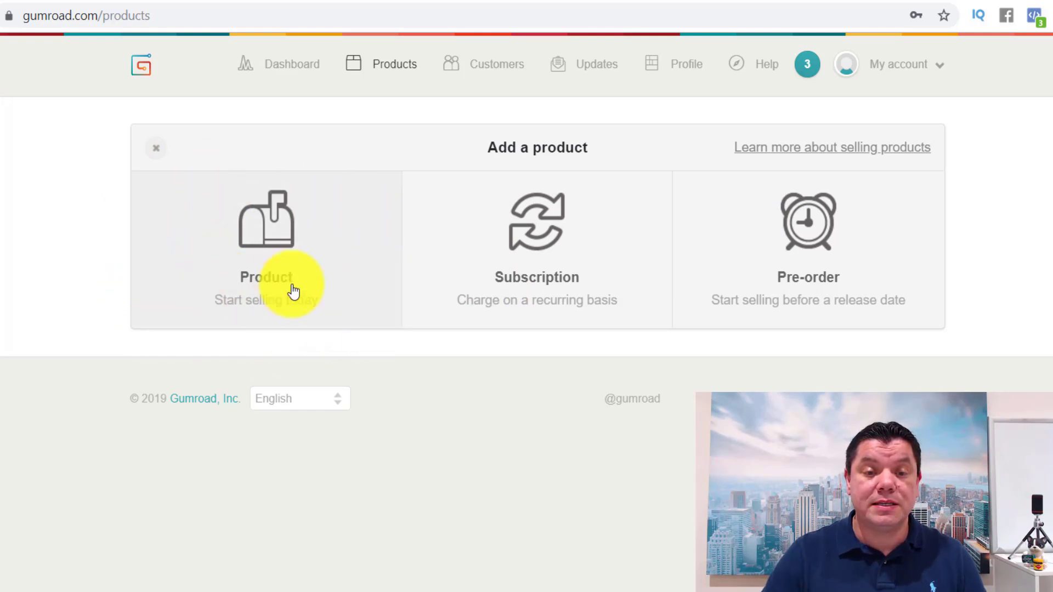
left_click(283, 256)
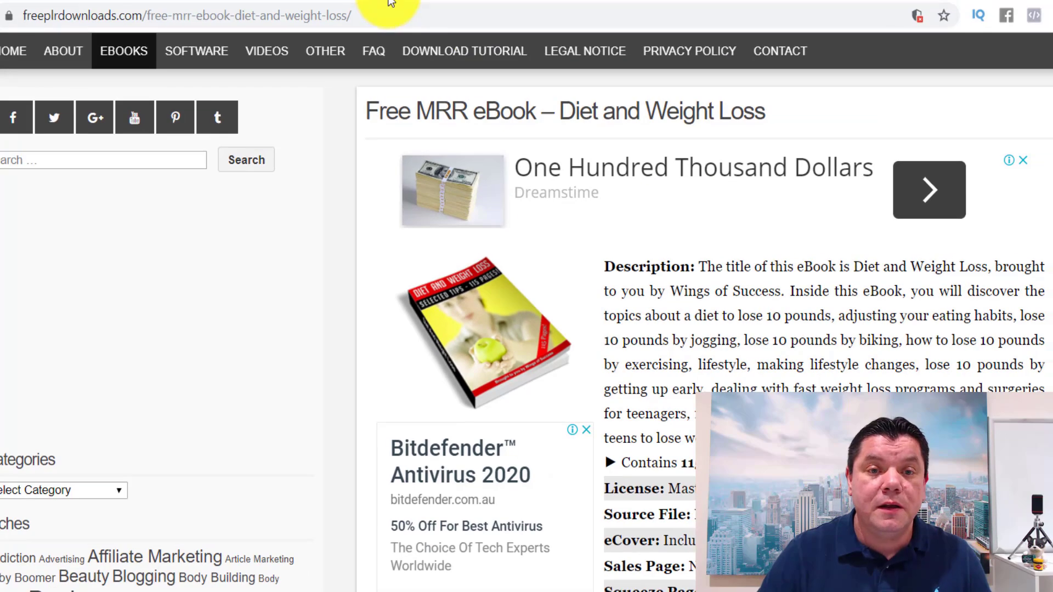
Name the new product "Diet and Weight loss Tips" and set its price to A$10.
left_click(391, 3)
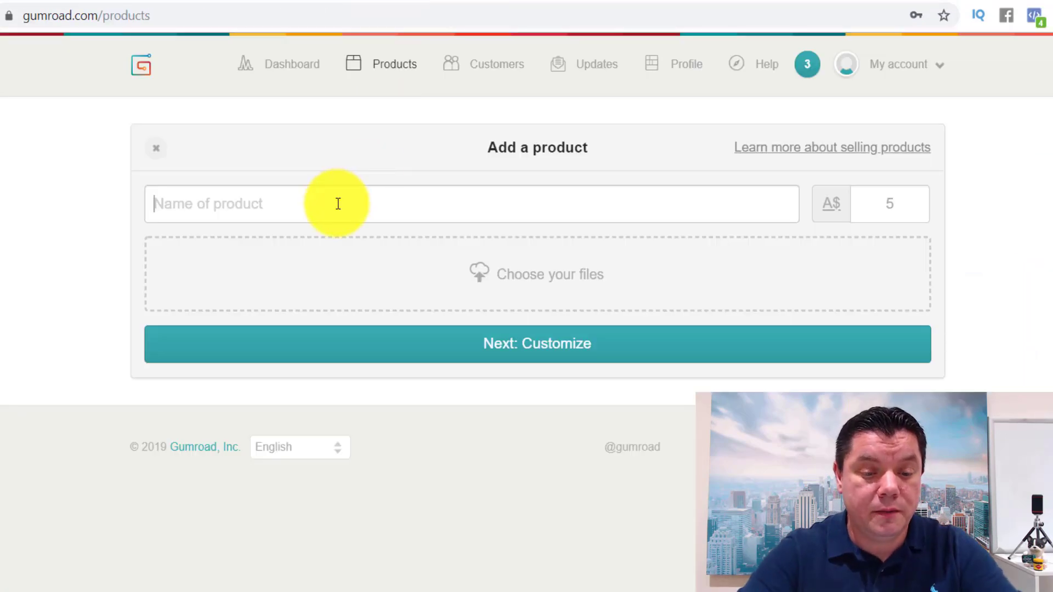
type("Diet and Weight Loss Tips")
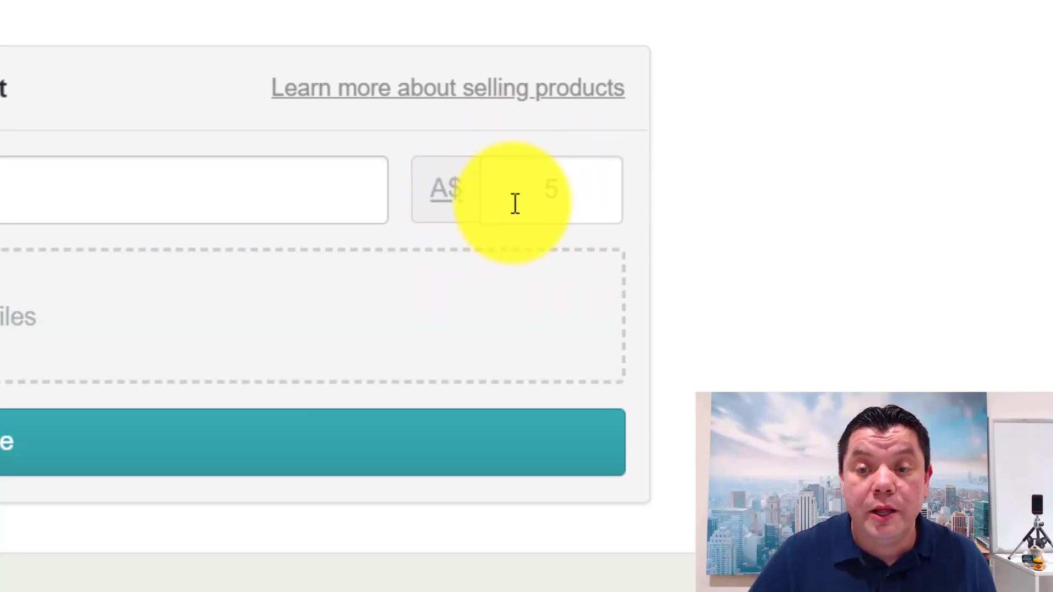
left_click(550, 195)
type("10")
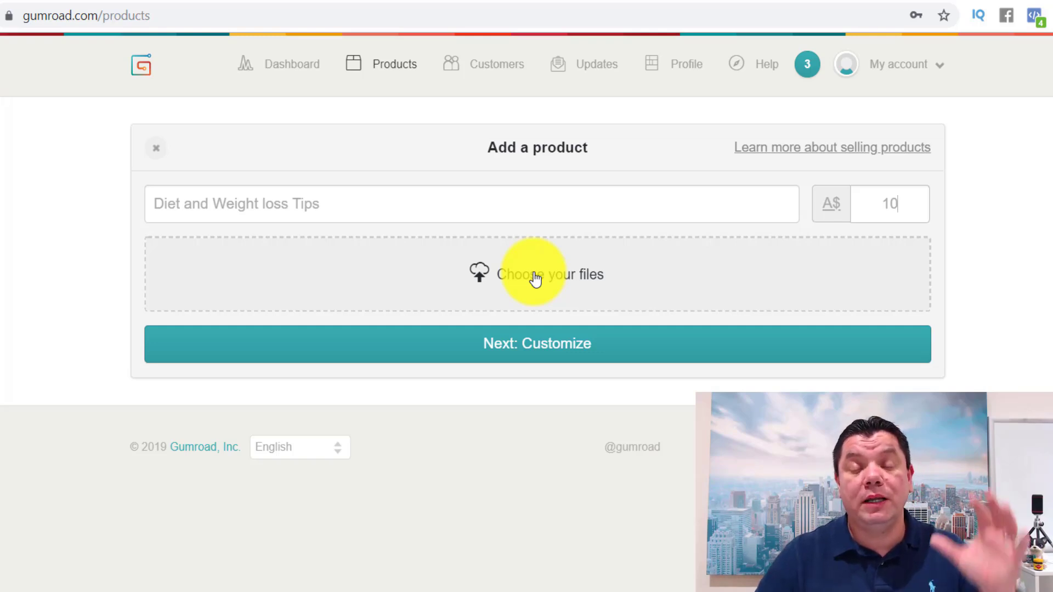
Attach the Diet and Weight Loss PDF from the computer's PLR BOOK folder inside Thumbs and continue to product customization.
left_click(536, 278)
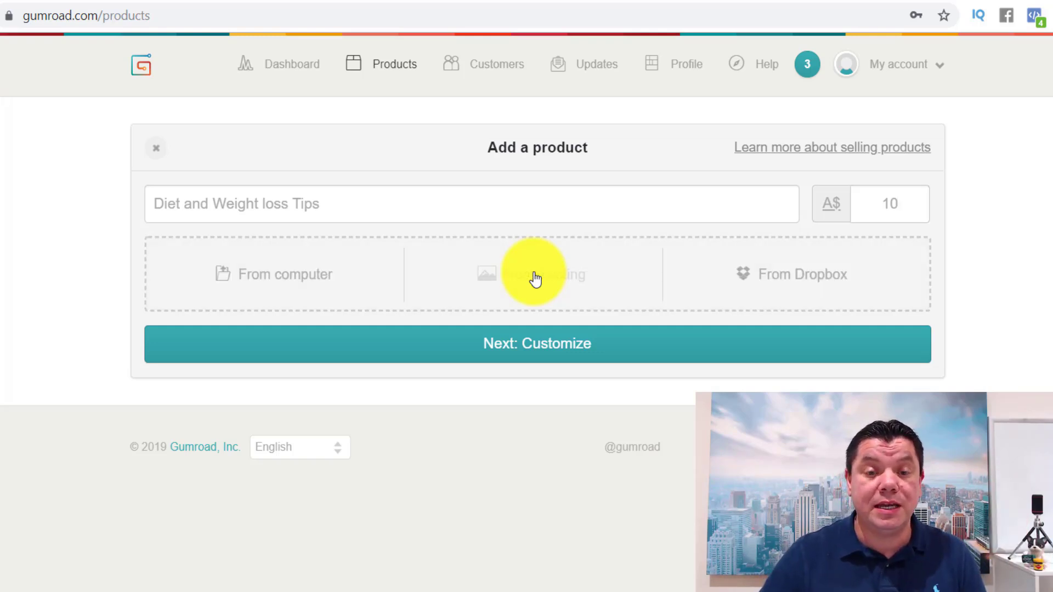
left_click(307, 275)
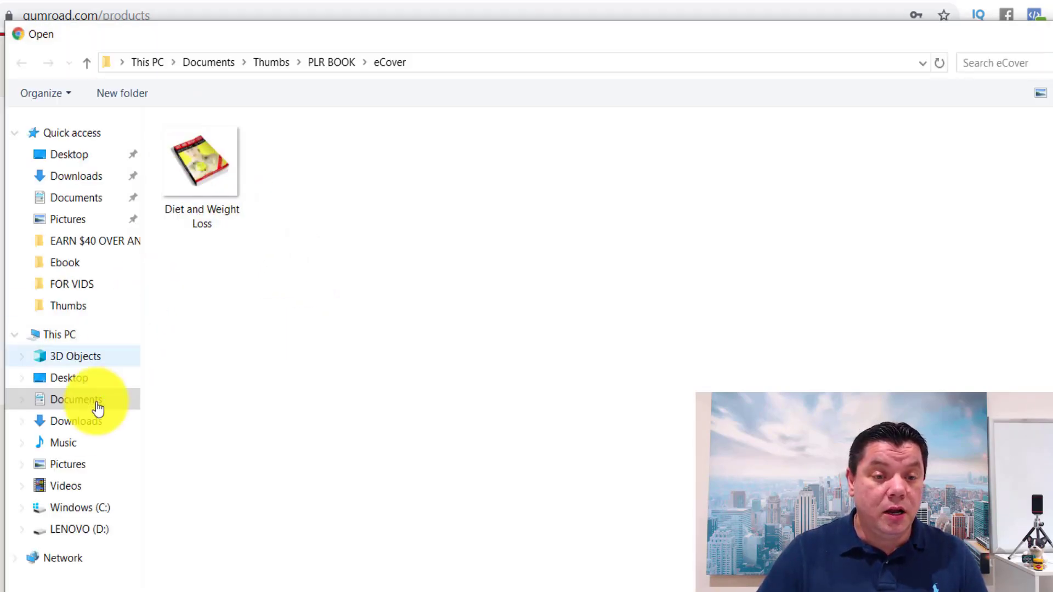
left_click(78, 305)
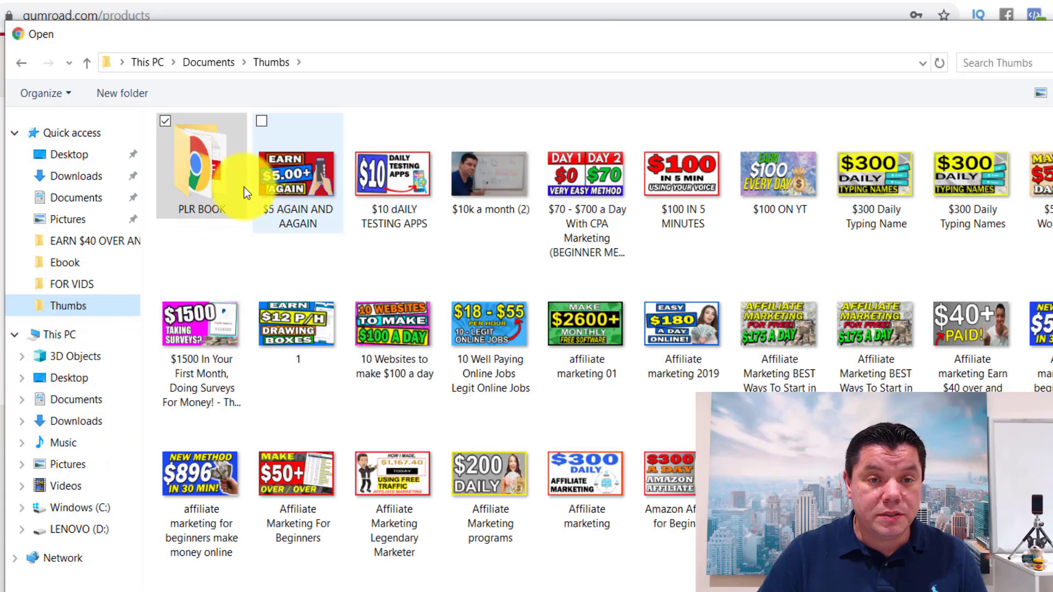
double_click(195, 177)
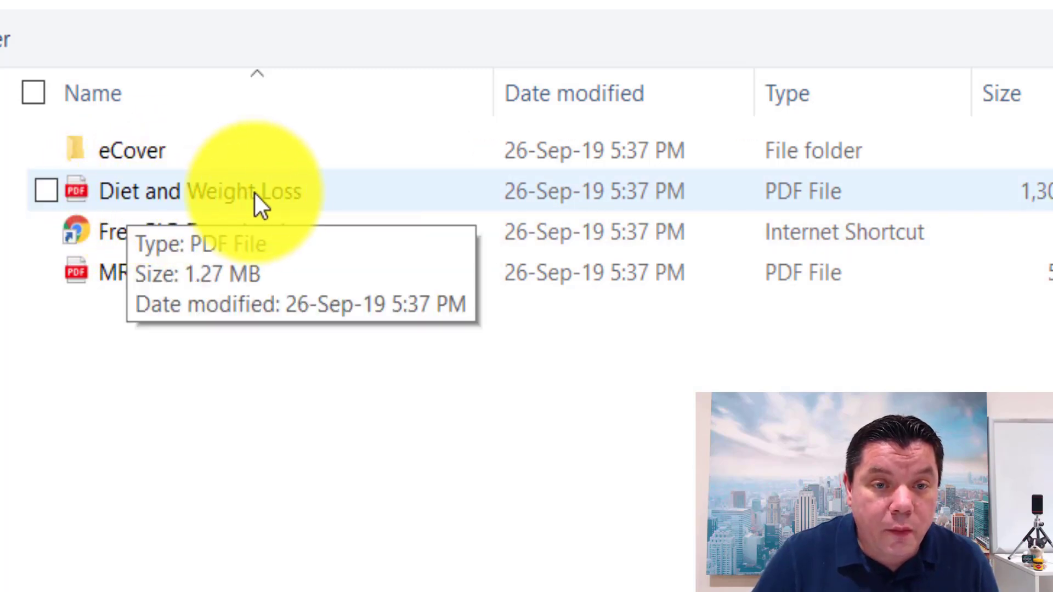
left_click(165, 195)
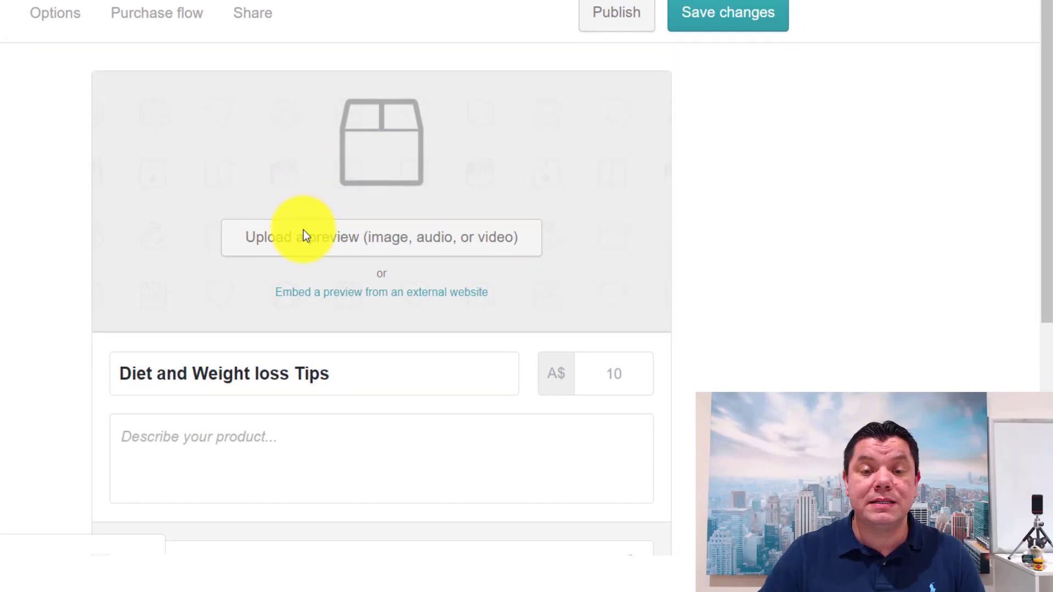
Upload the Diet and Weight Loss cover image from the eCover folder as the product preview.
left_click(398, 239)
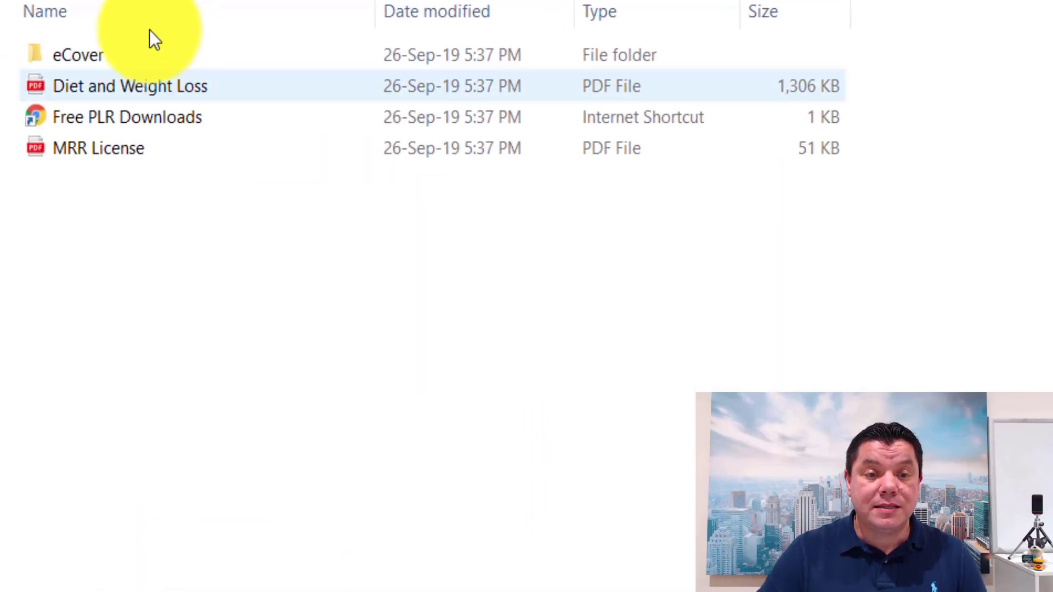
double_click(90, 58)
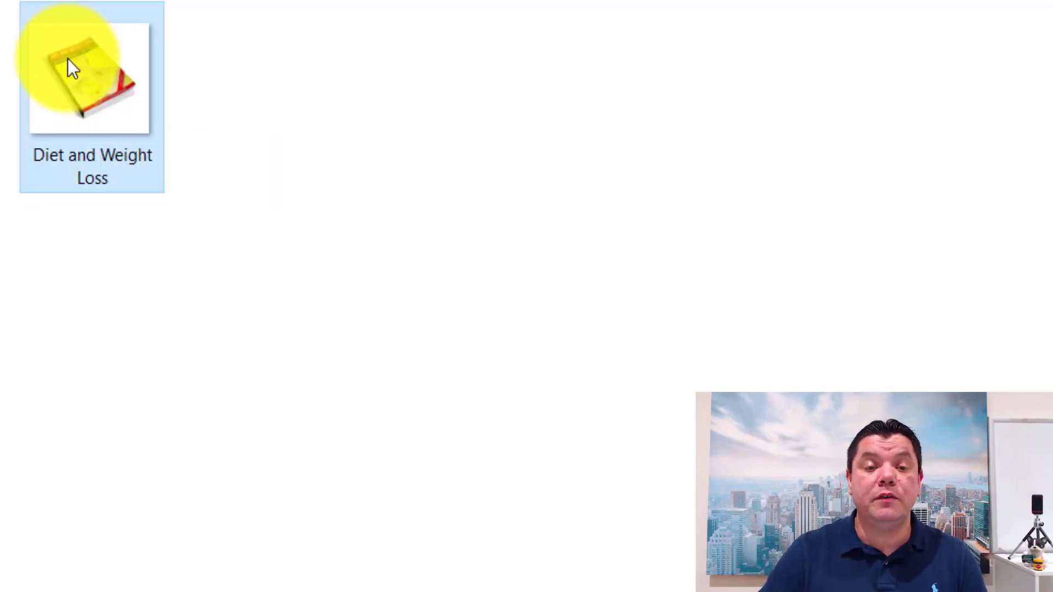
key("alt+Tab")
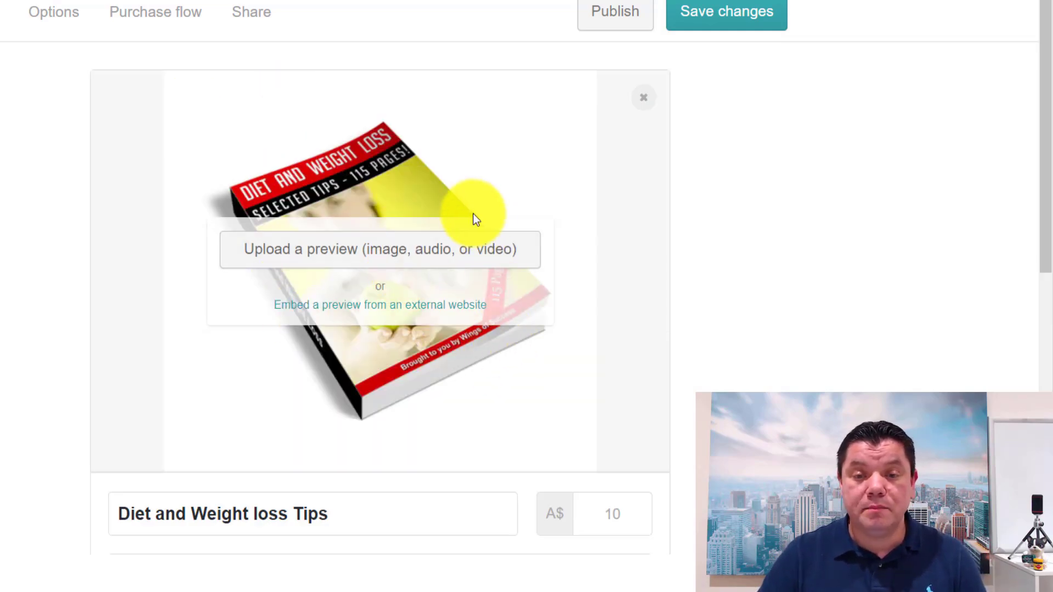
Review the eBook's description on the freeplrdownloads page as a reference for the empty product description, and return to the Gumroad product editor.
scroll(464, 236, "down", 8)
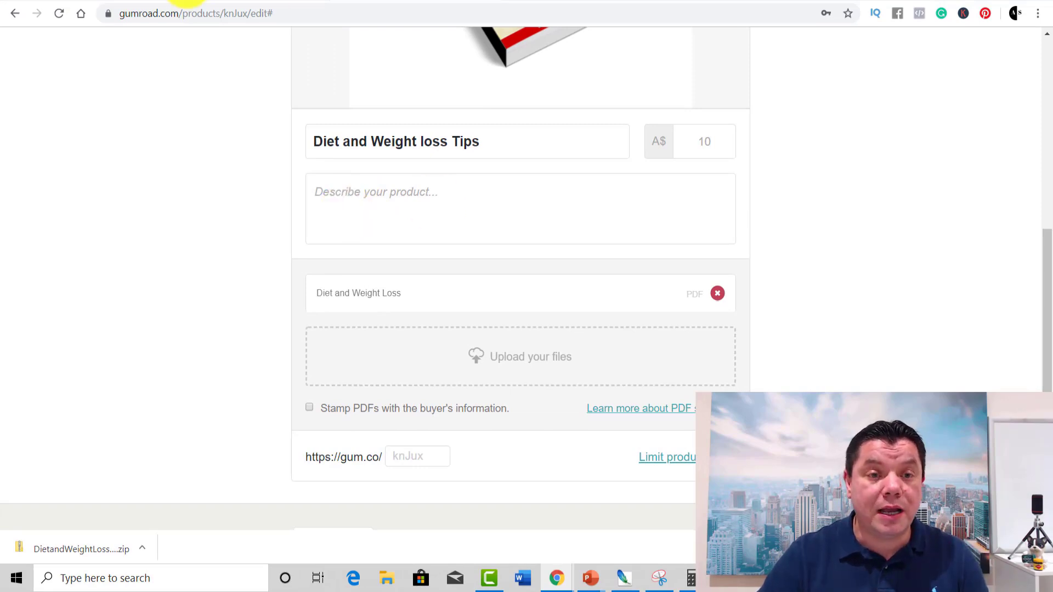
left_click(214, 1)
scroll(617, 249, "down", 2)
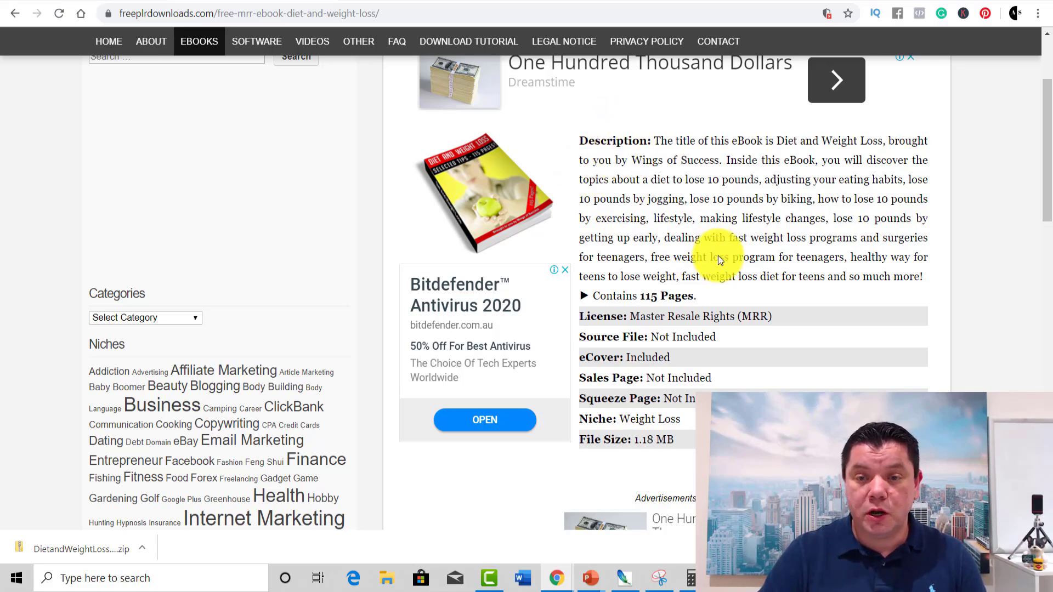
scroll(726, 259, "up", 1)
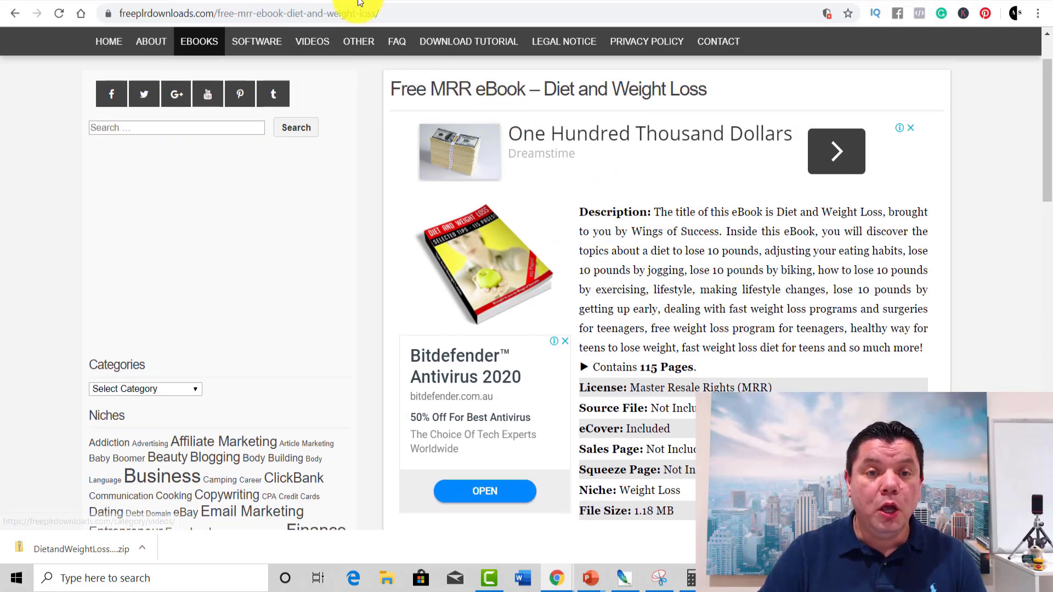
left_click(378, 3)
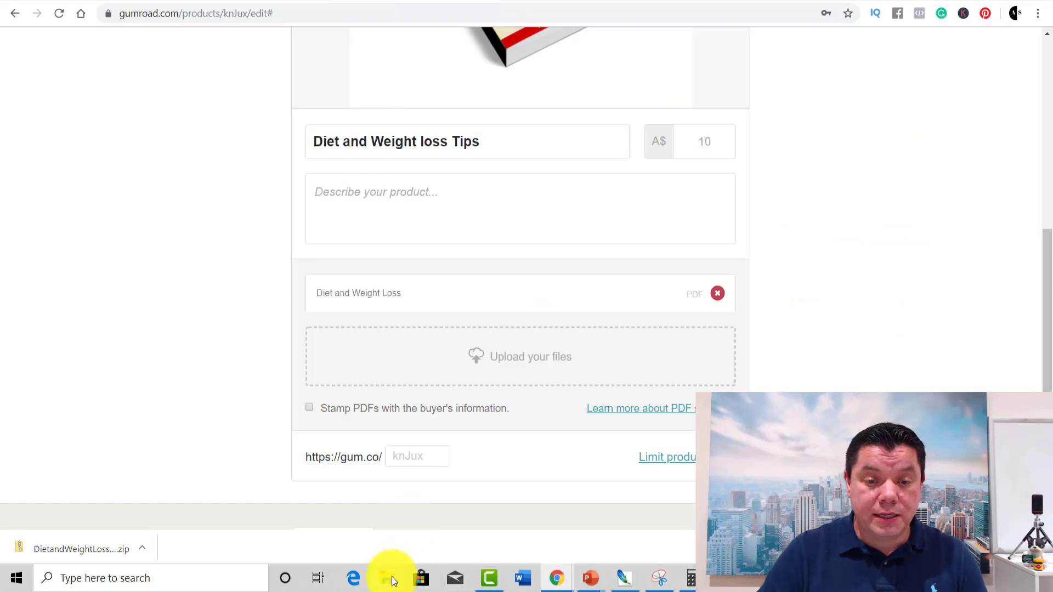
Open the Diet and Weight Loss PDF from the PLR BOOK folder in File Explorer and skim its opening pages.
key("super+e")
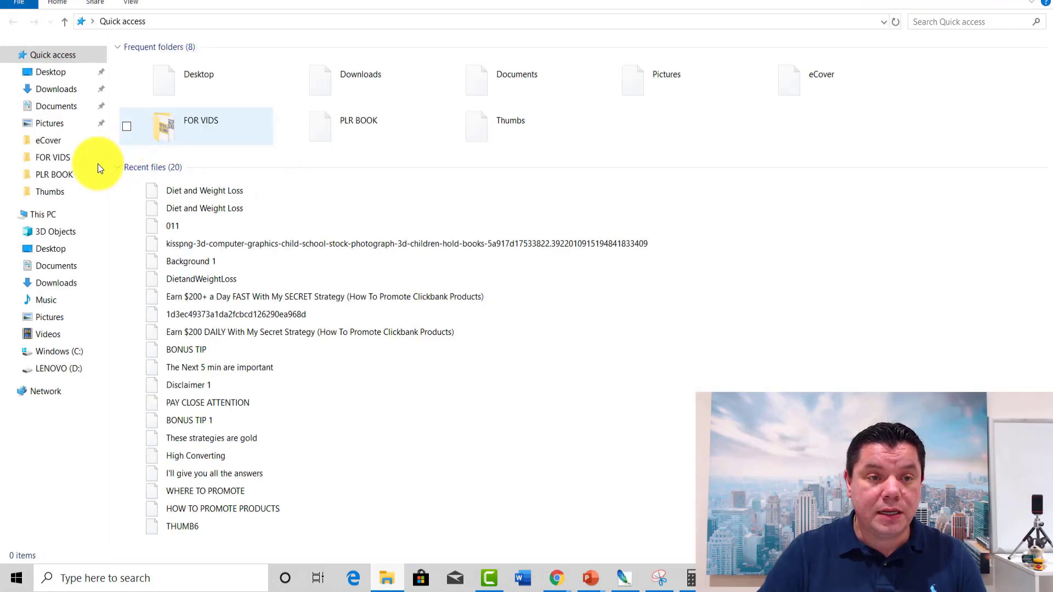
left_click(59, 197)
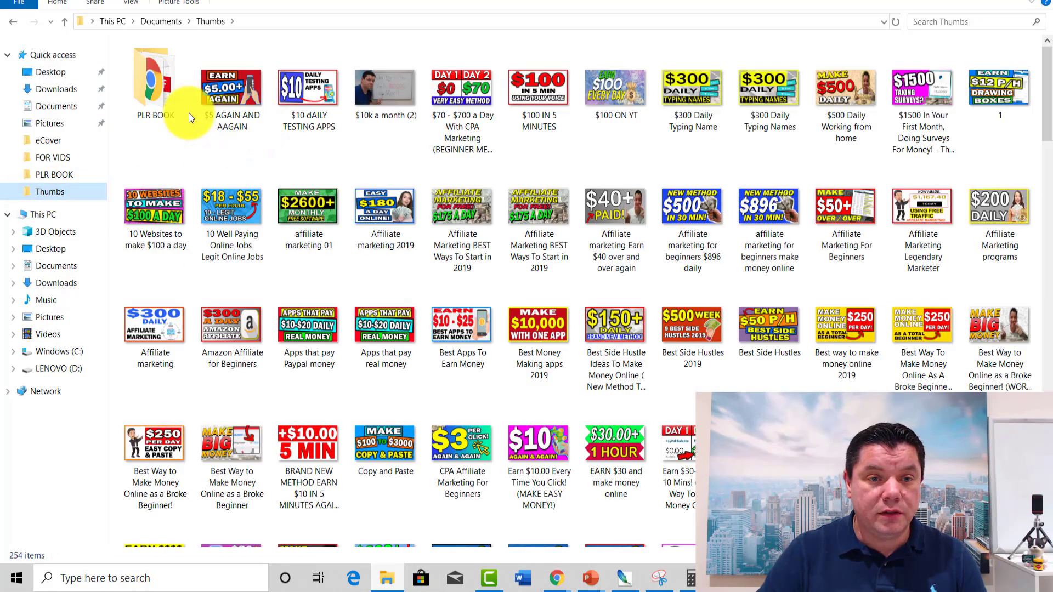
double_click(160, 97)
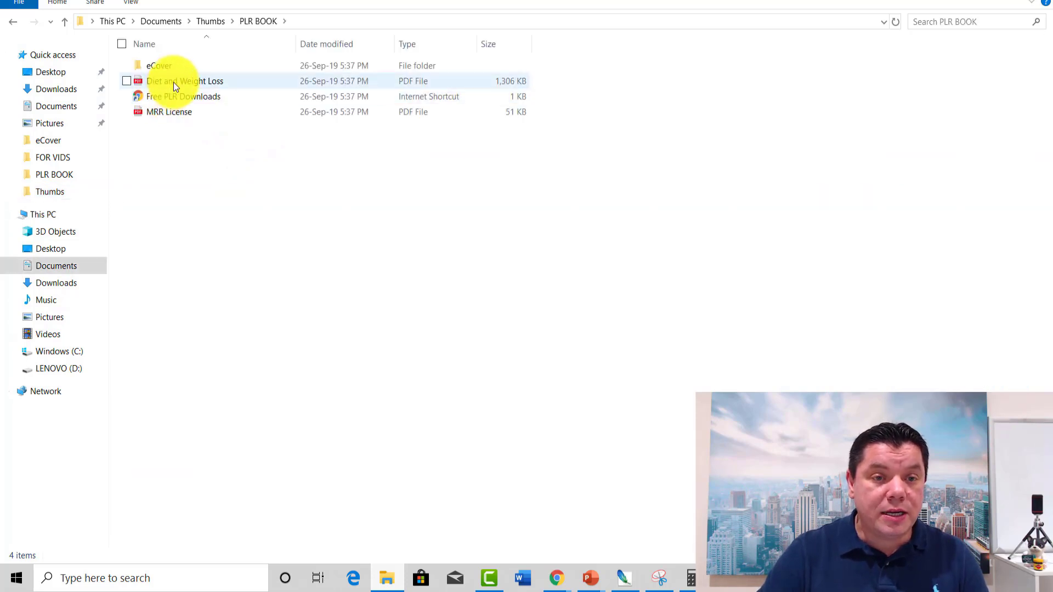
left_click(174, 83)
double_click(173, 82)
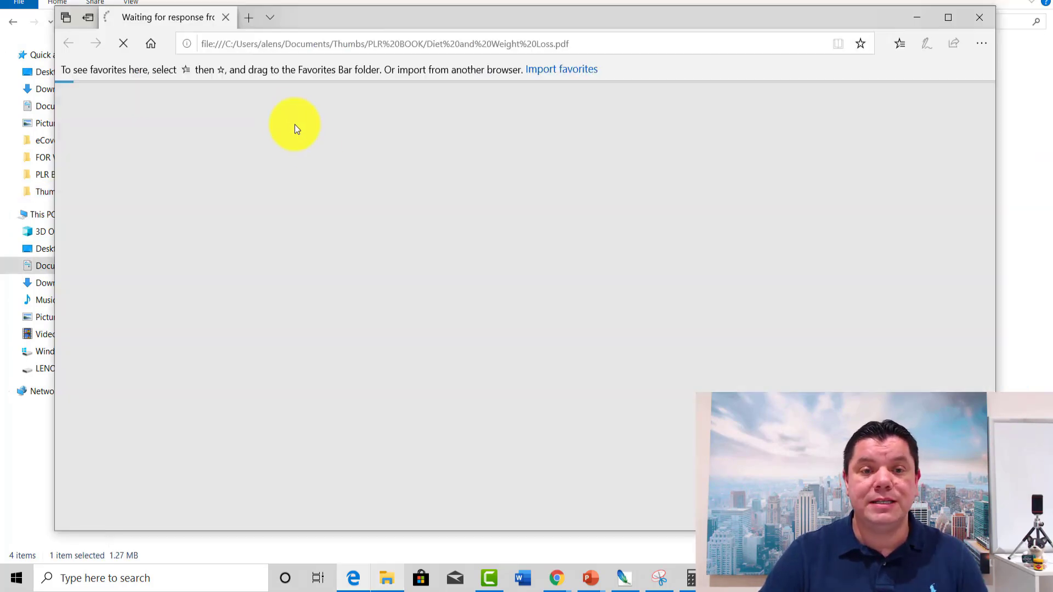
scroll(523, 261, "down", 6)
scroll(523, 262, "down", 15)
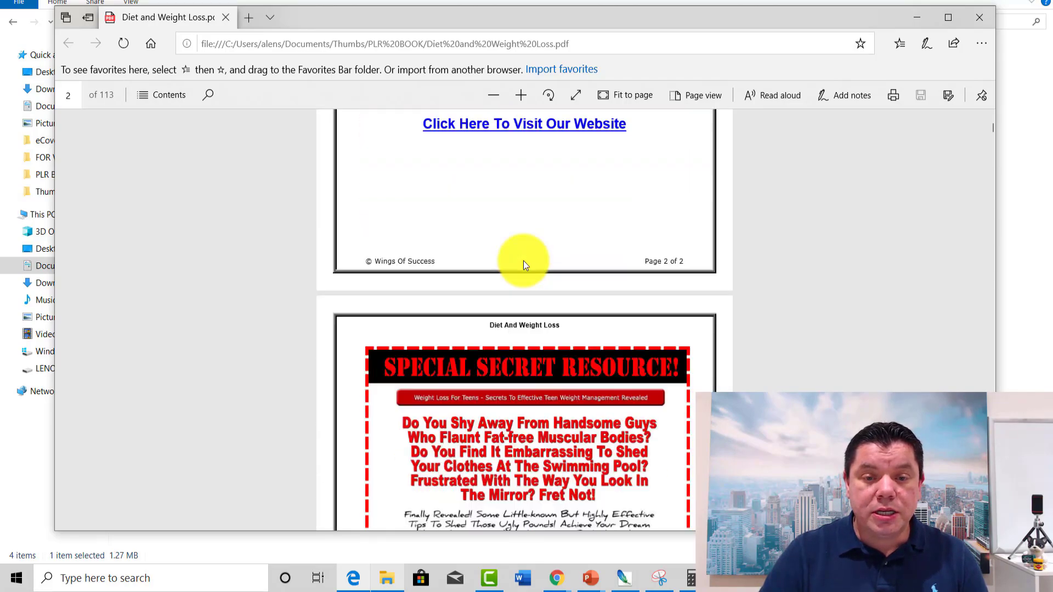
scroll(526, 266, "down", 20)
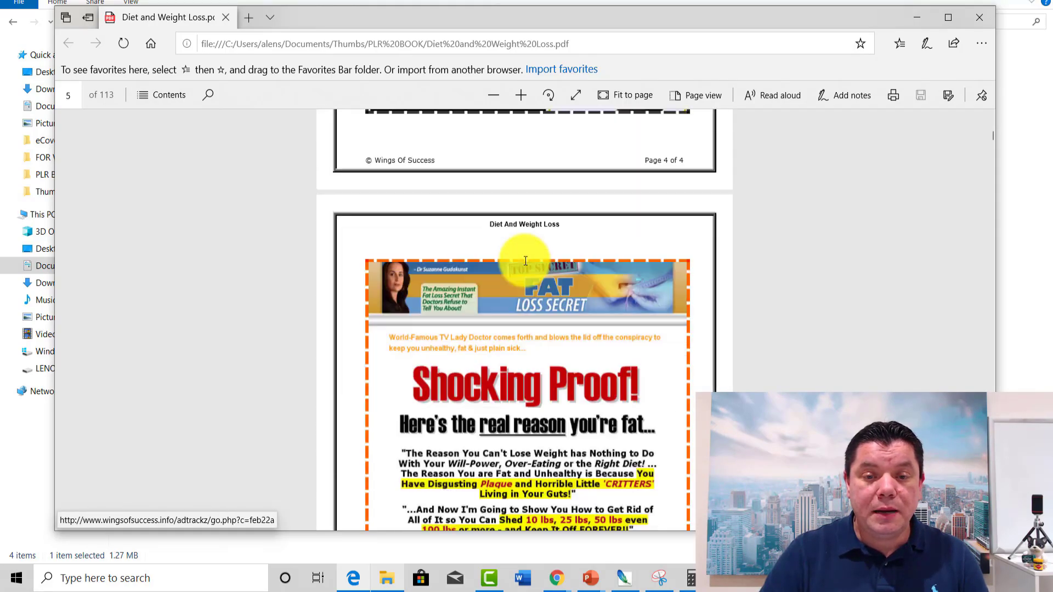
Copy the "Some Tips To Lose 10 Pounds" text on page 9 of the PDF, from the opening paragraph through the "Do It With Friends" section.
scroll(529, 267, "down", 20)
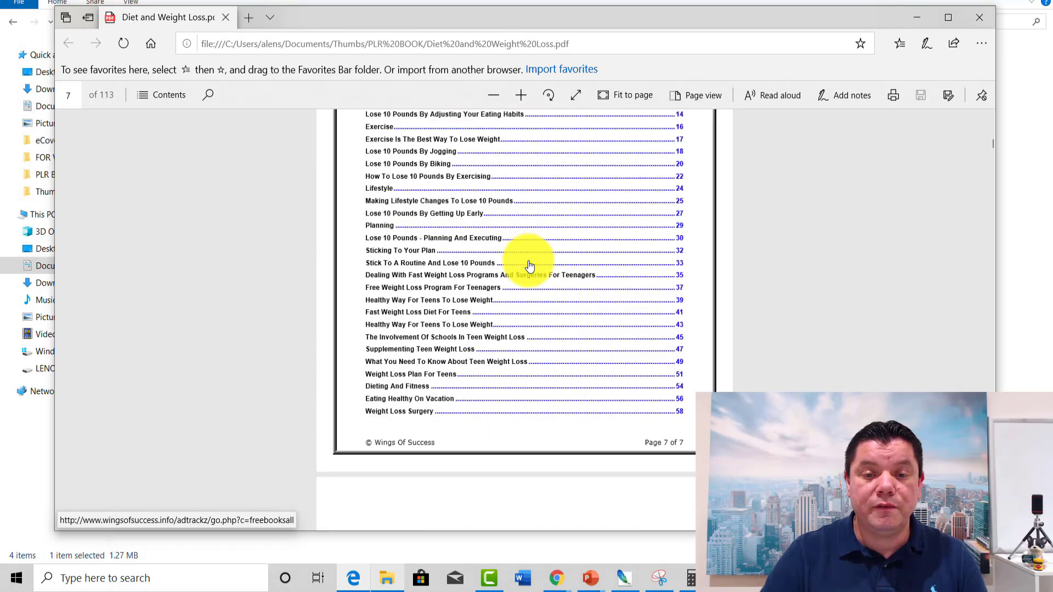
scroll(530, 267, "down", 5)
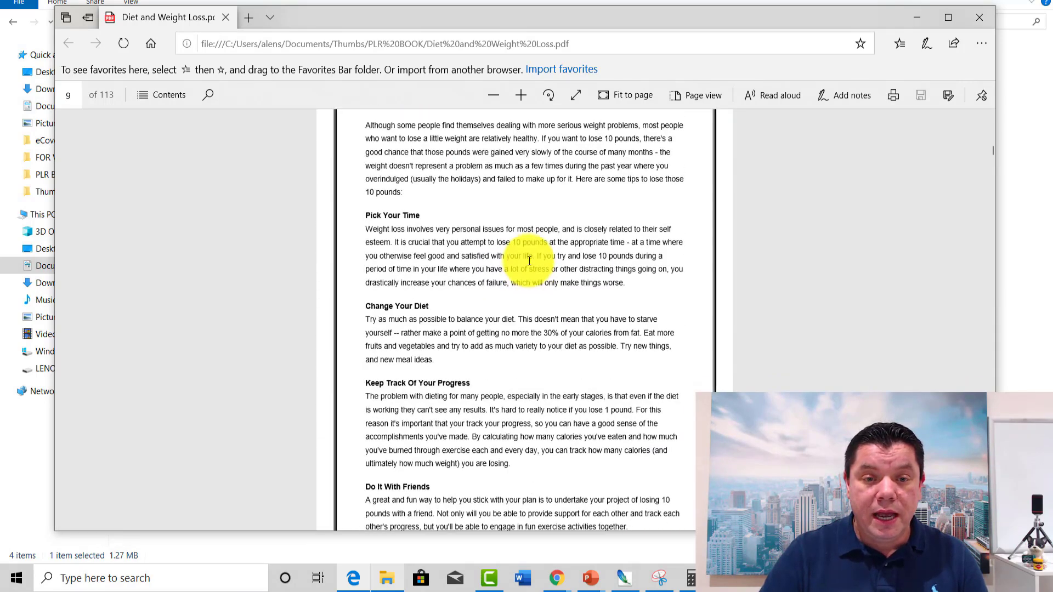
scroll(543, 307, "up", 2)
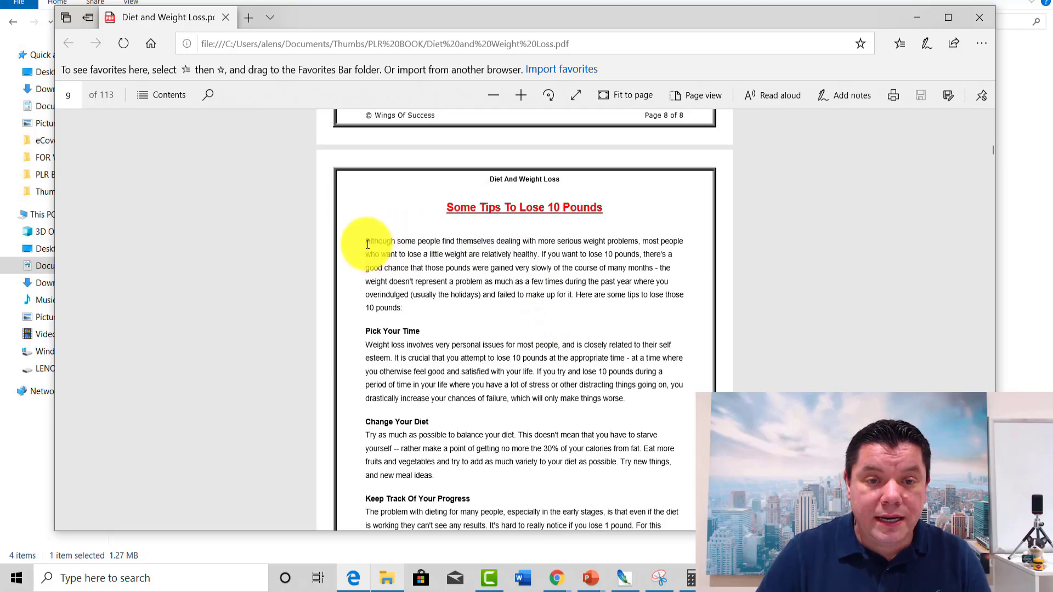
left_click_drag(366, 242, 610, 460)
left_click_drag(537, 396, 616, 471)
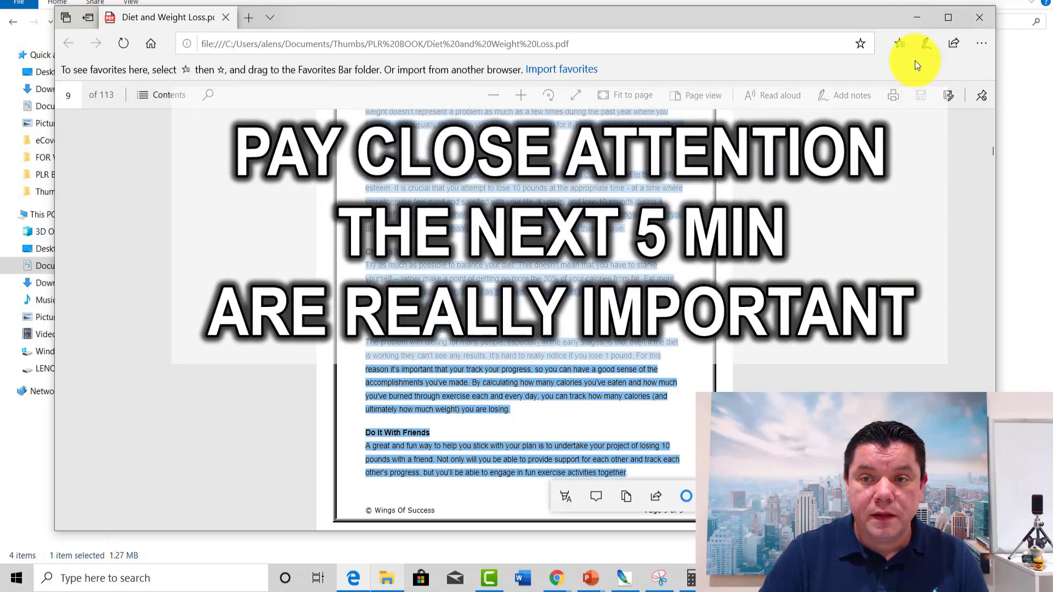
Return to the Gumroad product editor, paste the copied weight loss tips as the product description, and review the listing.
left_click(915, 18)
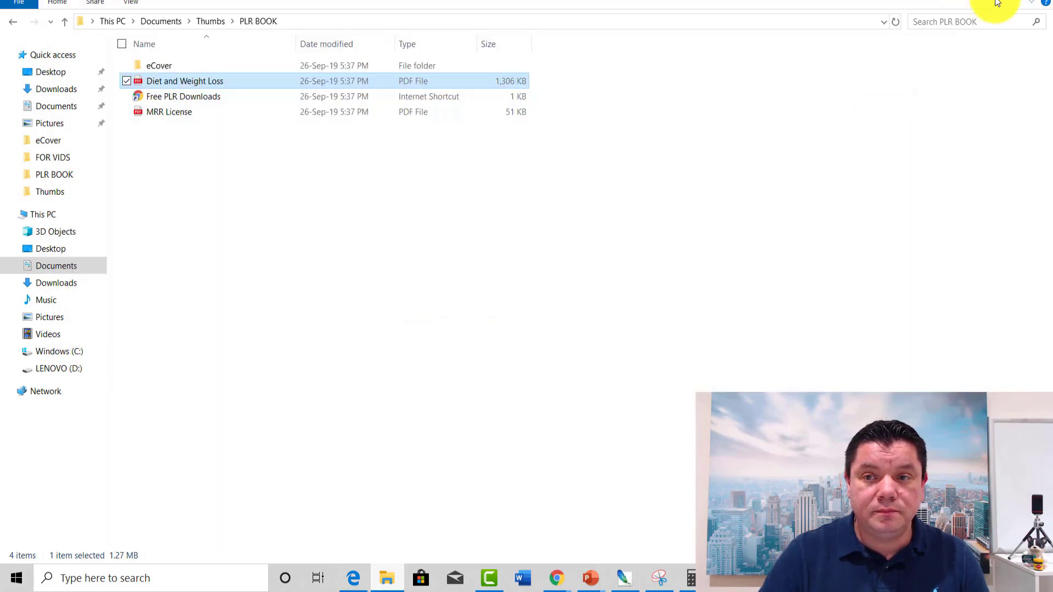
left_click(978, 4)
left_click(368, 192)
right_click(354, 189)
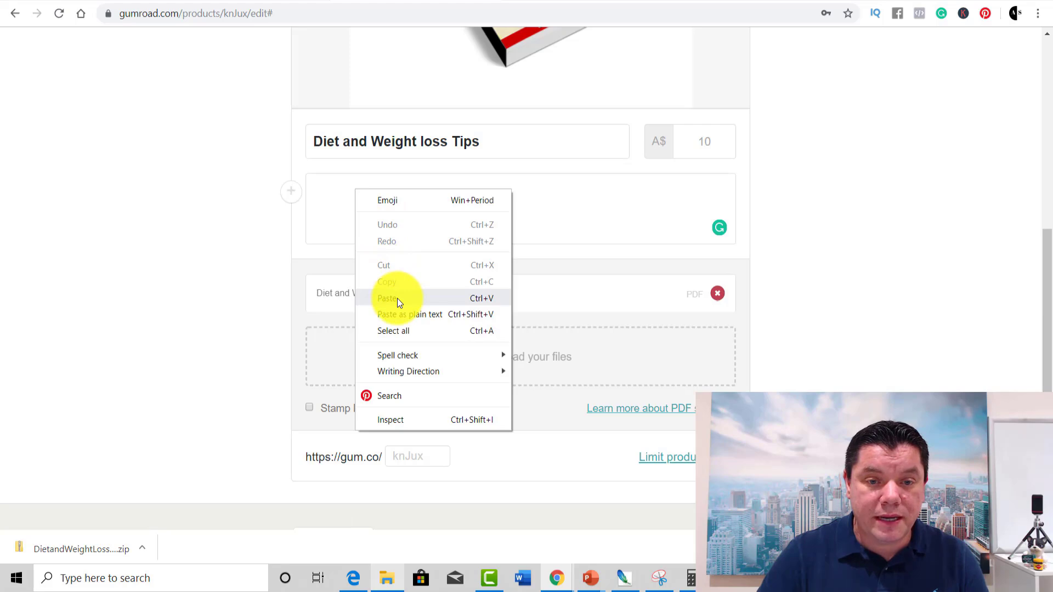
left_click(397, 298)
scroll(485, 307, "up", 7)
scroll(678, 387, "down", 3)
scroll(455, 354, "down", 3)
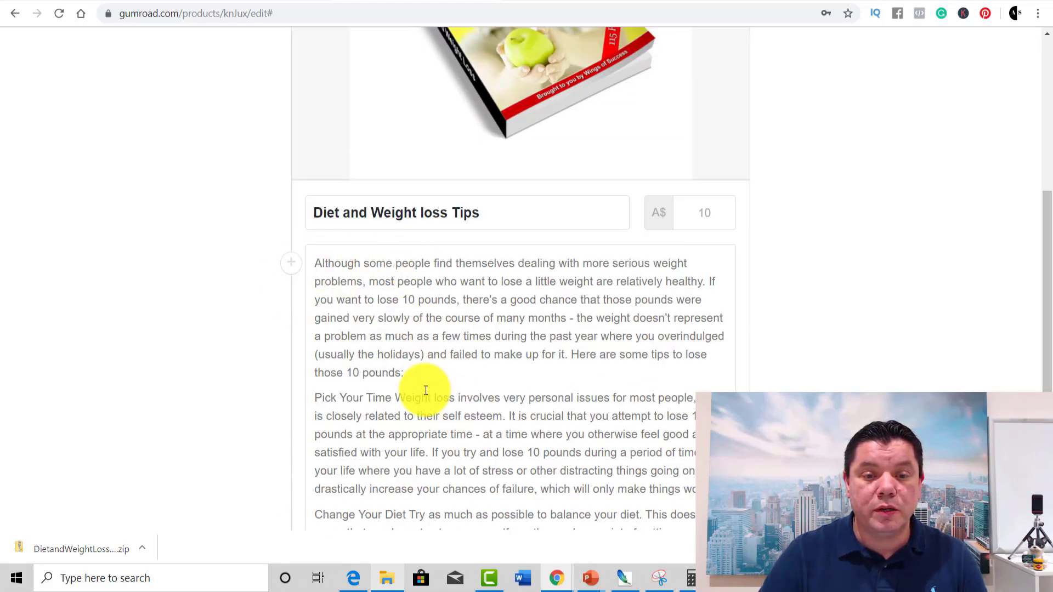
scroll(440, 396, "down", 3)
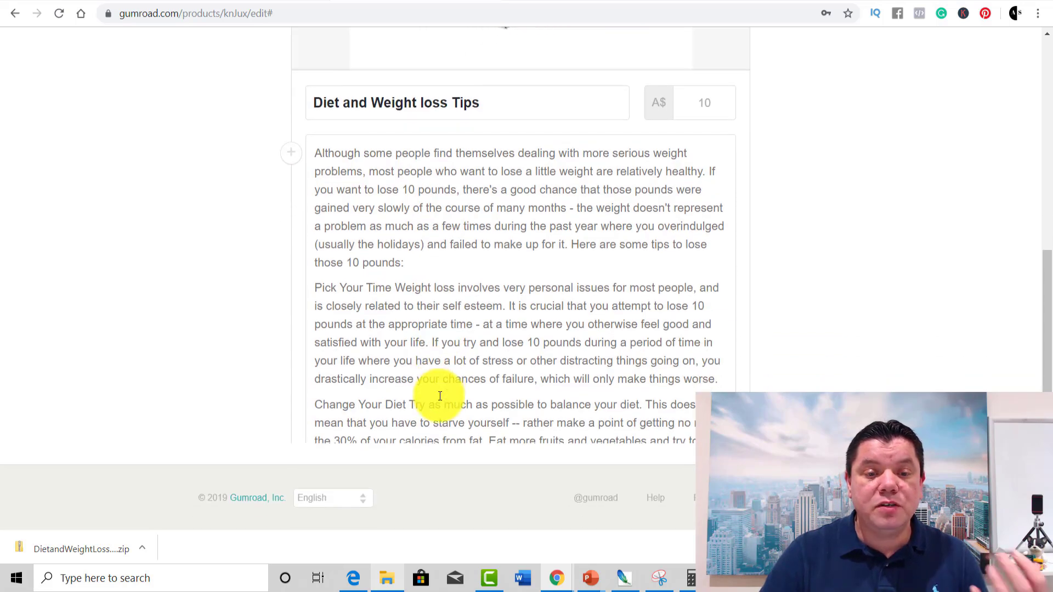
scroll(599, 404, "up", 7)
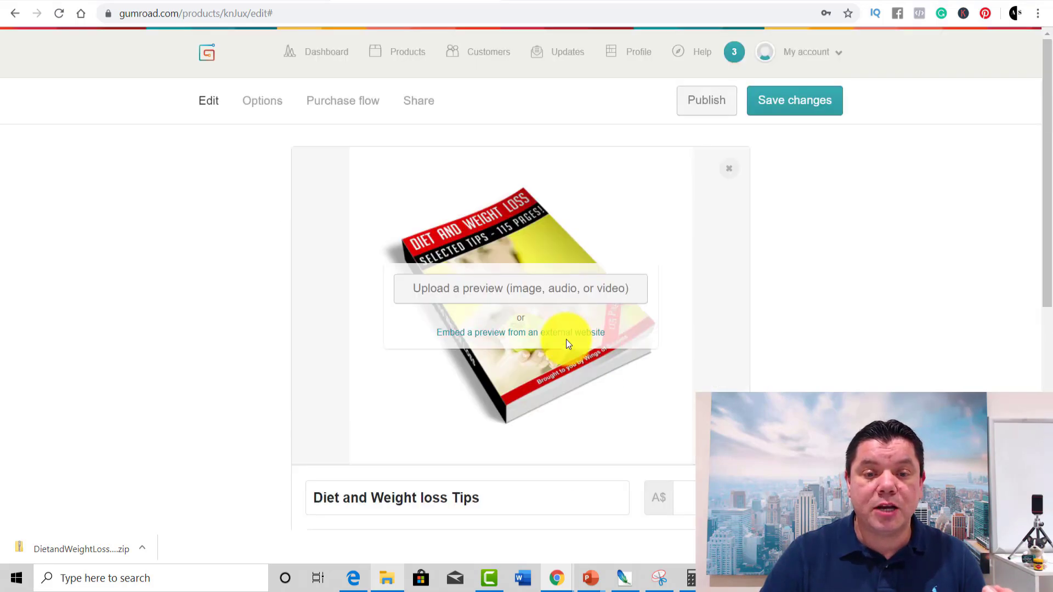
scroll(579, 400, "down", 7)
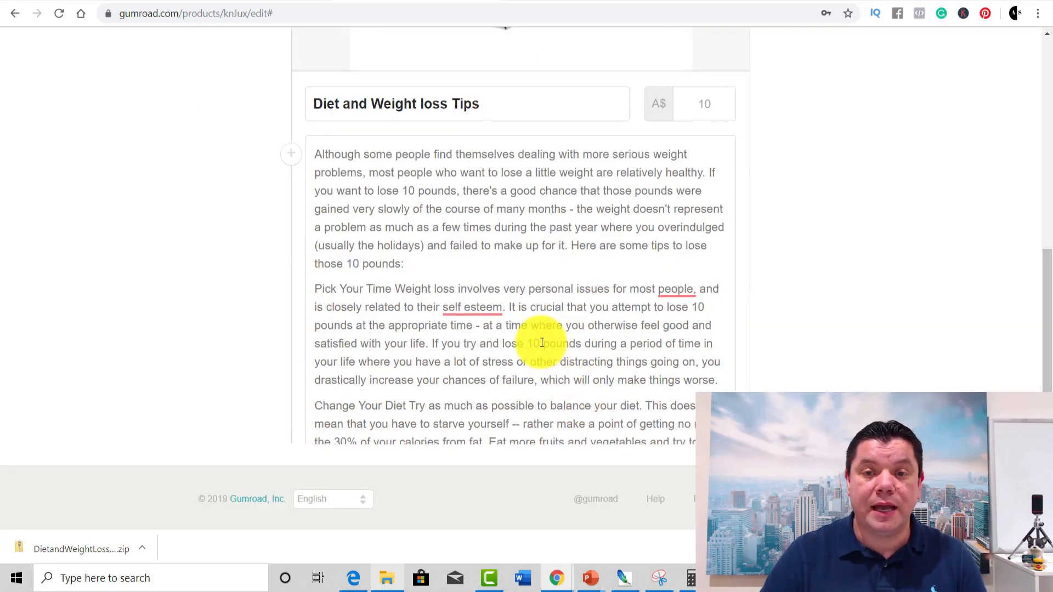
Set the product's custom gum.co link to weightlosstizzz.
scroll(541, 343, "down", 7)
scroll(521, 274, "down", 2)
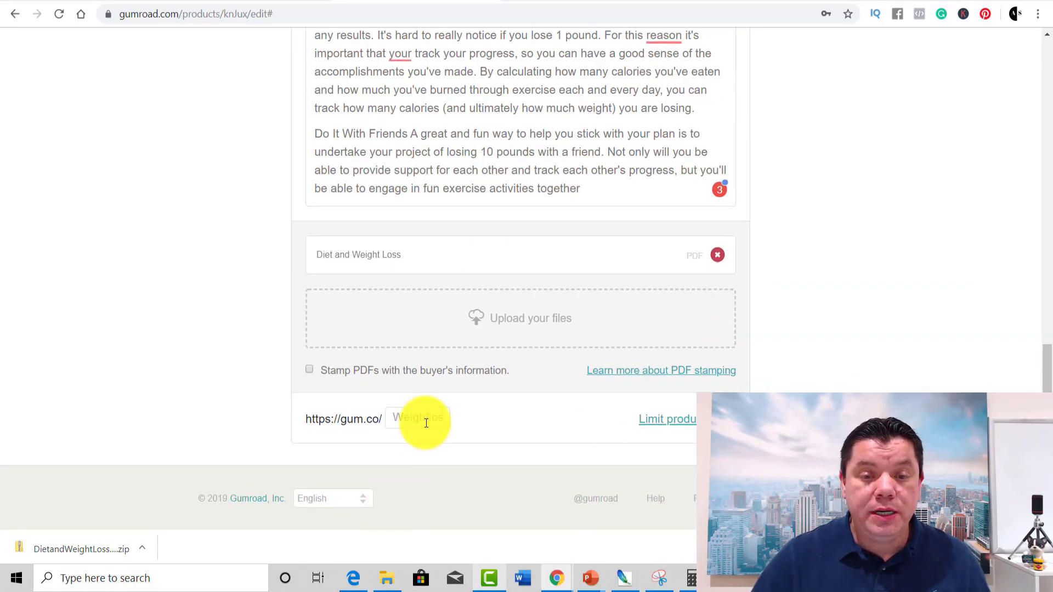
type("suppo")
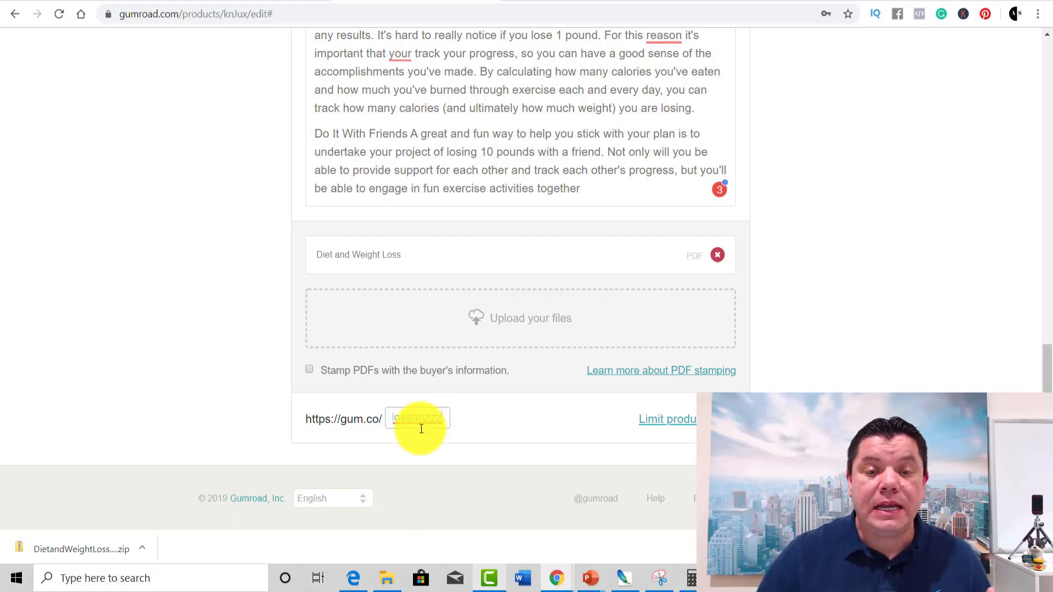
key("ctrl+a")
key("BackSpace")
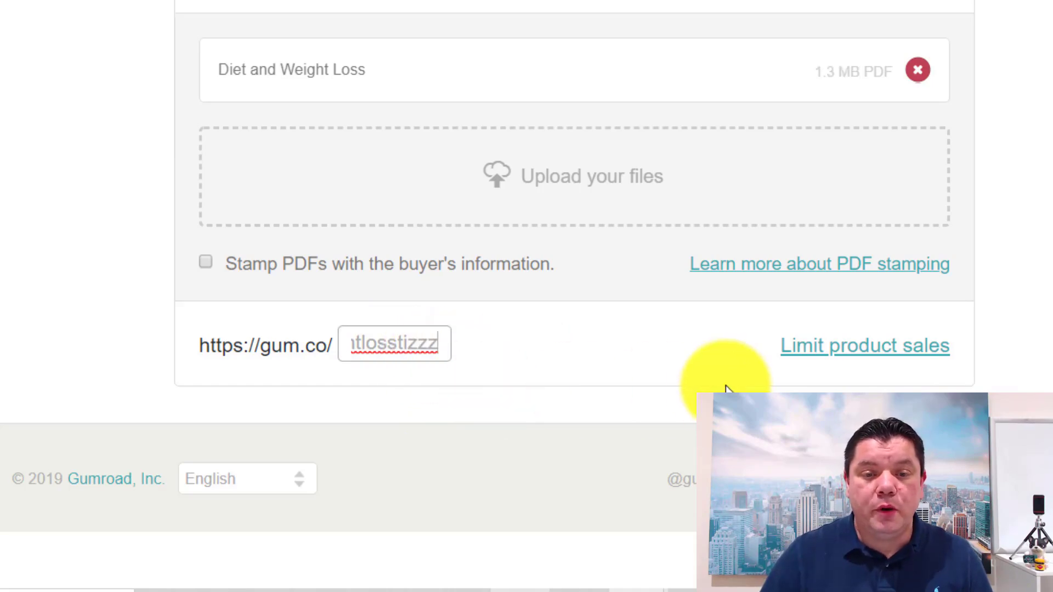
Publish the Diet and Weight loss Tips product.
scroll(708, 388, "up", 15)
scroll(707, 388, "up", 10)
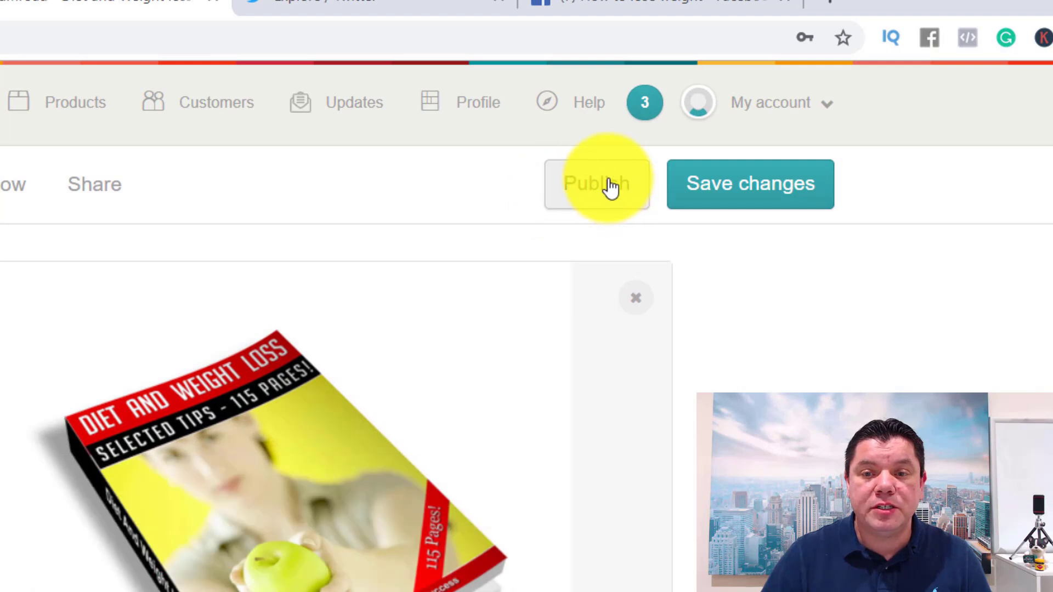
left_click(610, 186)
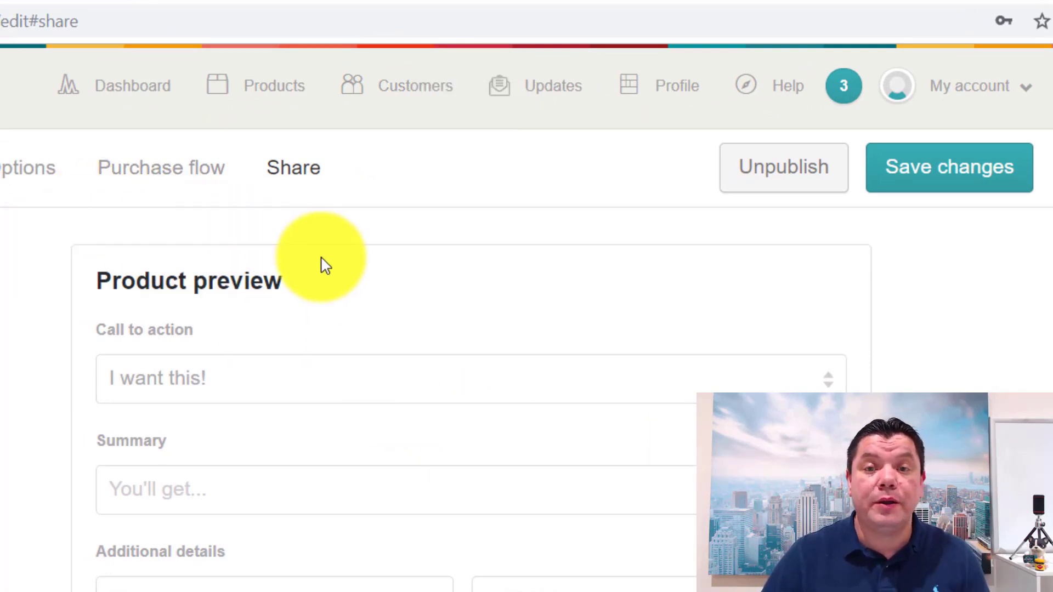
Set the product preview's call to action to "Buy this".
scroll(312, 305, "down", 3)
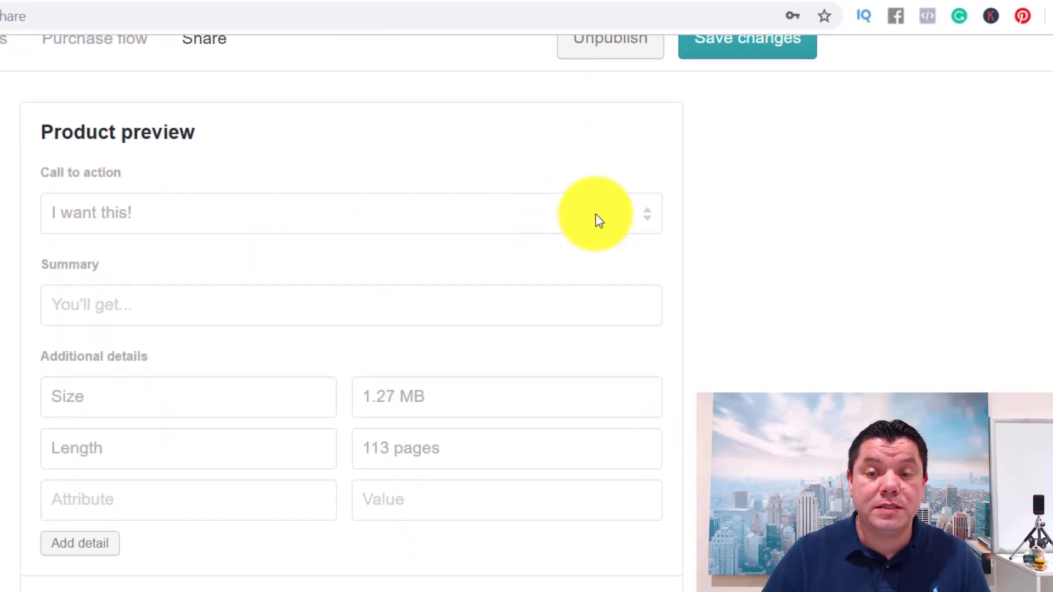
left_click(653, 222)
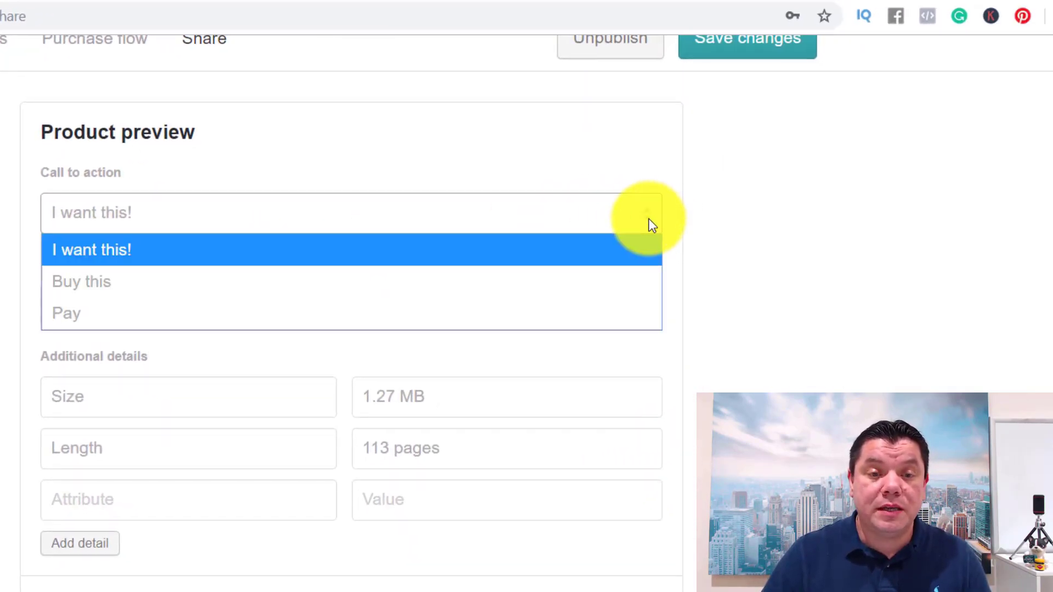
left_click(139, 281)
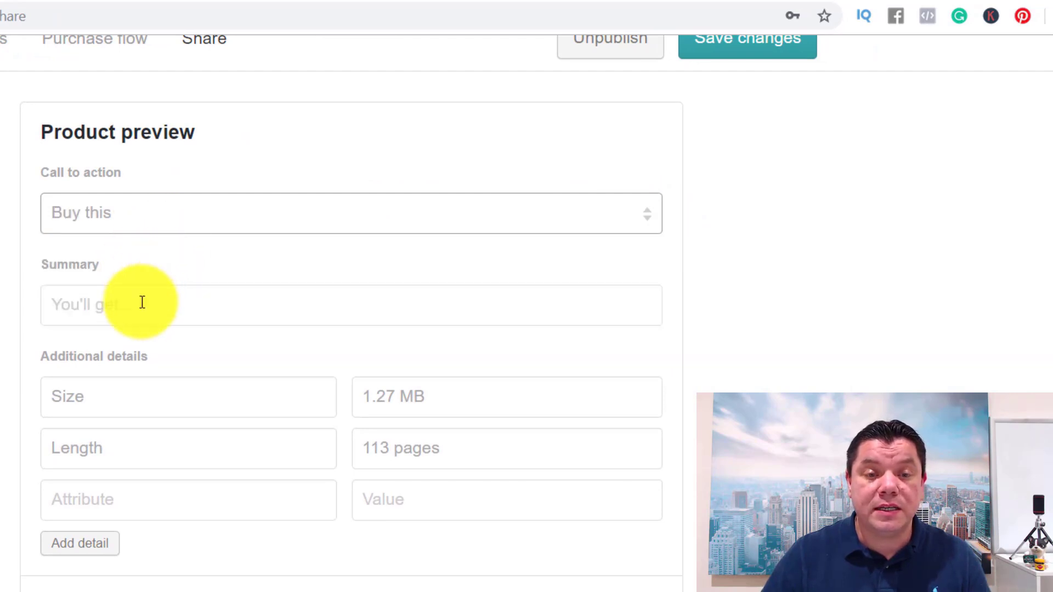
Review the product's summary, additional details, payment form and receipt settings, leaving the summary empty.
left_click(126, 311)
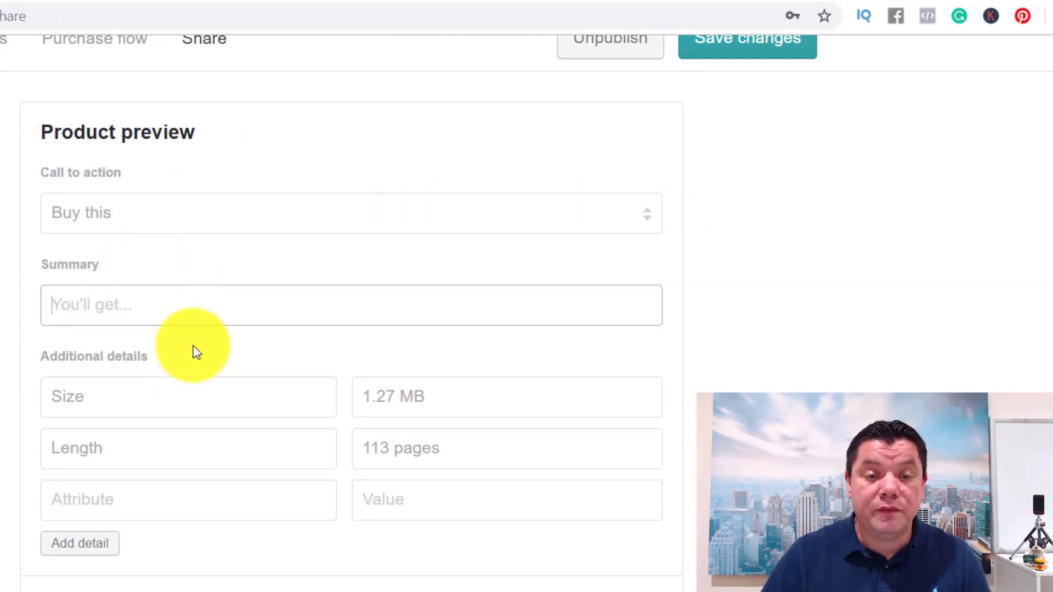
scroll(281, 433, "down", 2)
scroll(284, 434, "down", 4)
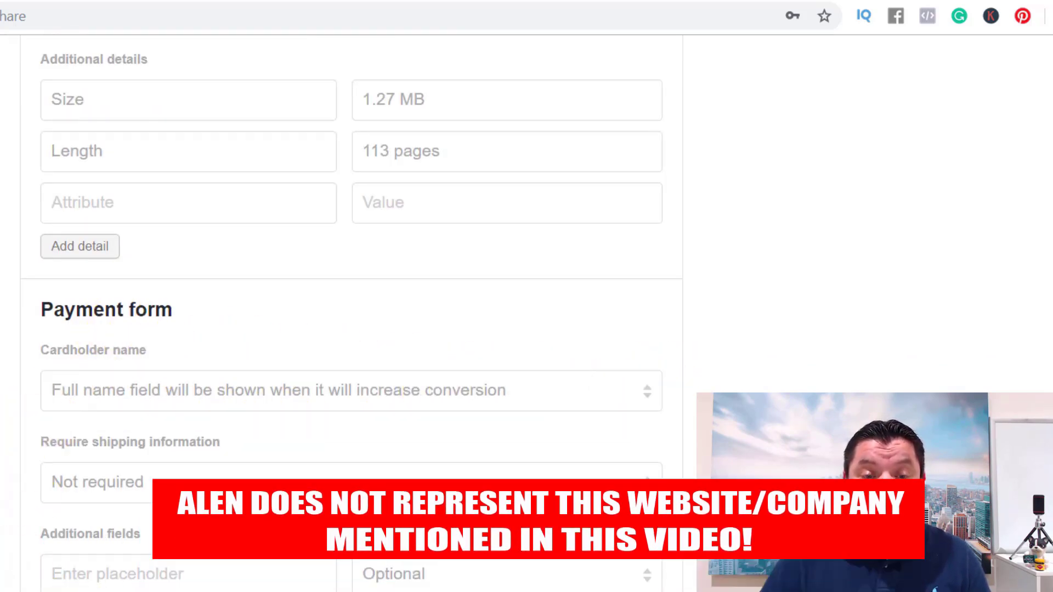
scroll(212, 414, "down", 1)
scroll(209, 406, "down", 2)
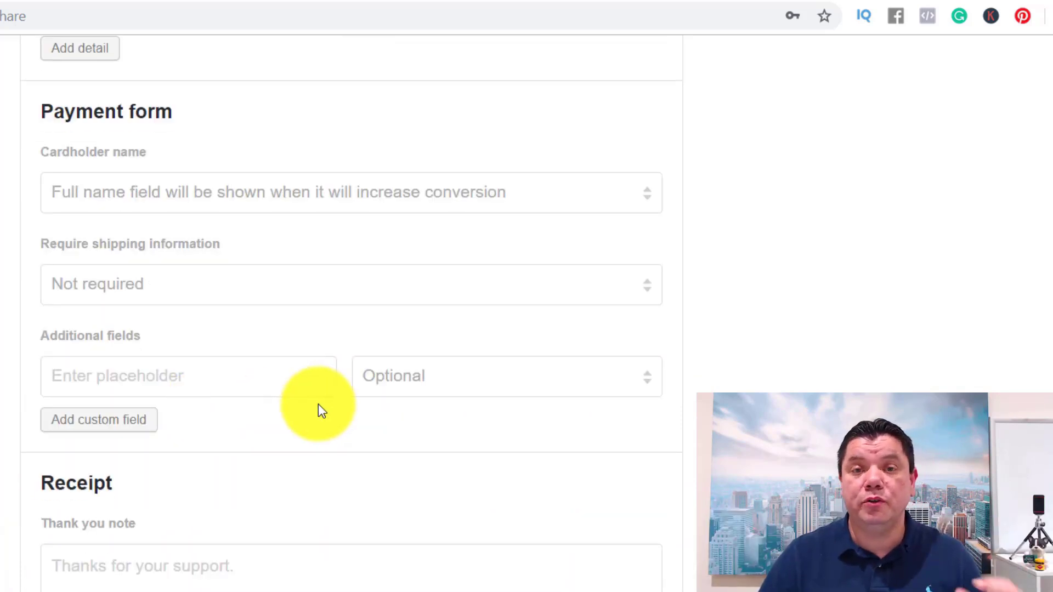
scroll(320, 408, "down", 1)
scroll(321, 408, "up", 8)
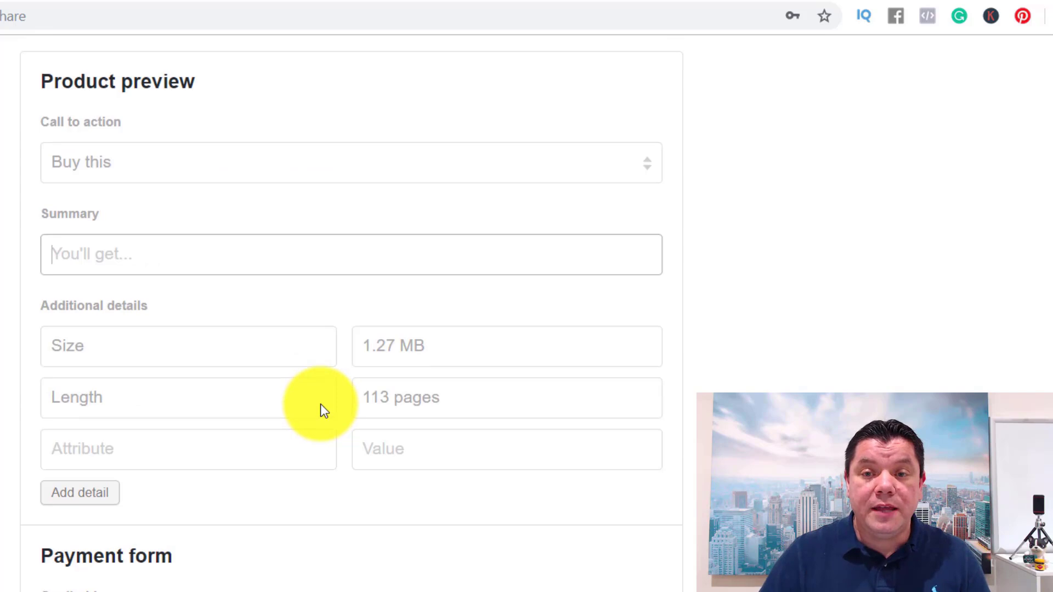
scroll(322, 408, "up", 3)
Open the purchase flow's product preview as a full page and examine the cover, price, buy option, description and file details.
left_click(102, 147)
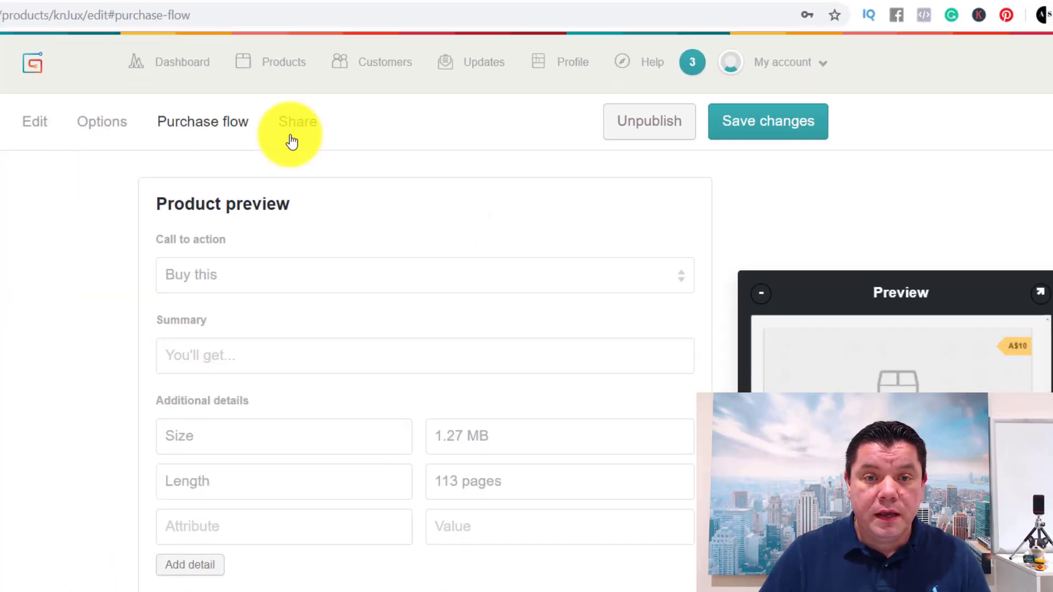
left_click(1043, 297)
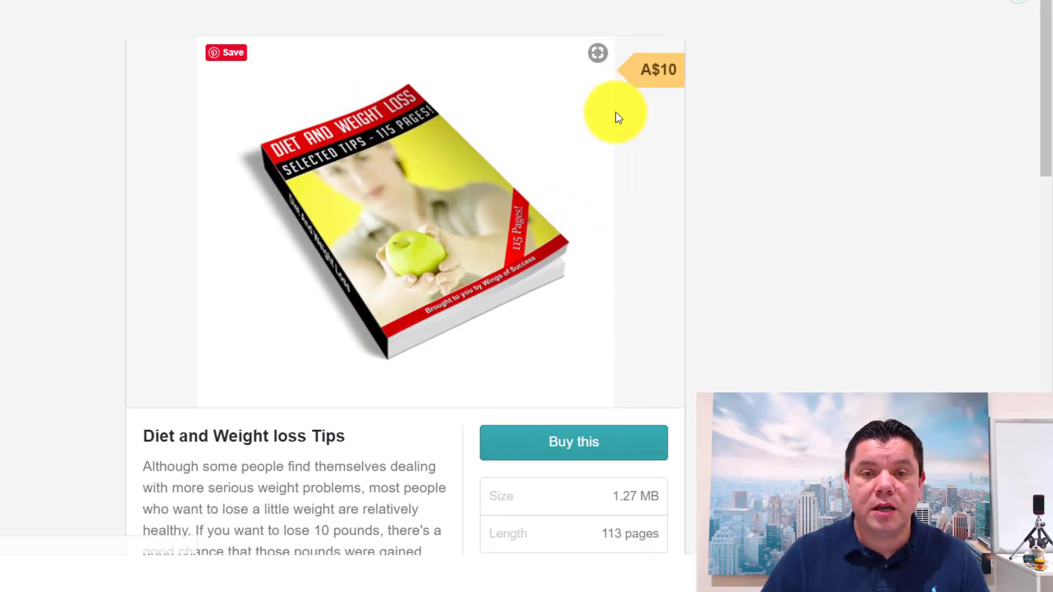
scroll(282, 122, "down", 12)
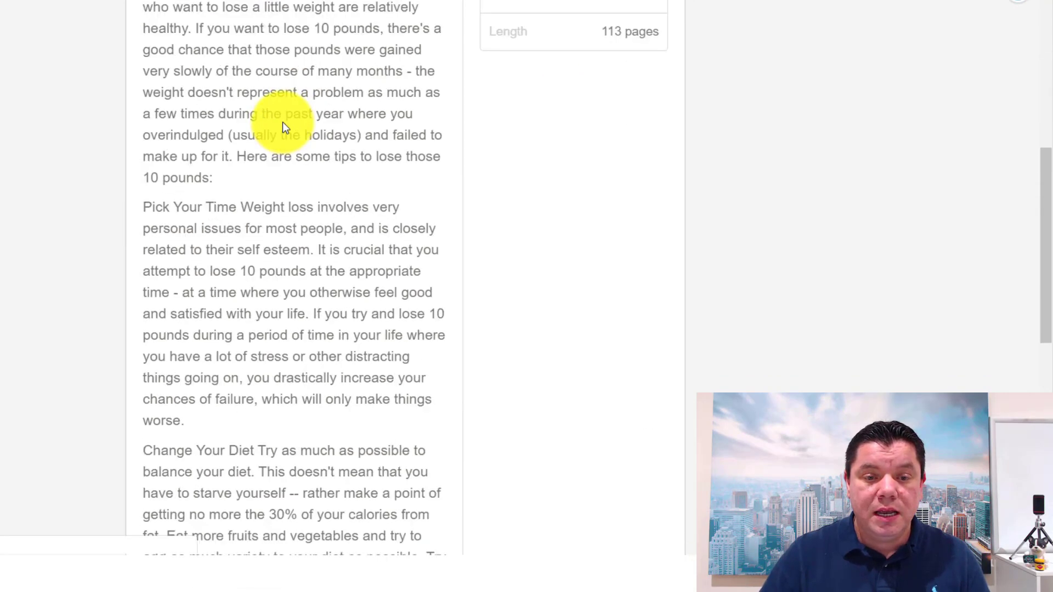
scroll(283, 121, "down", 5)
scroll(291, 122, "up", 15)
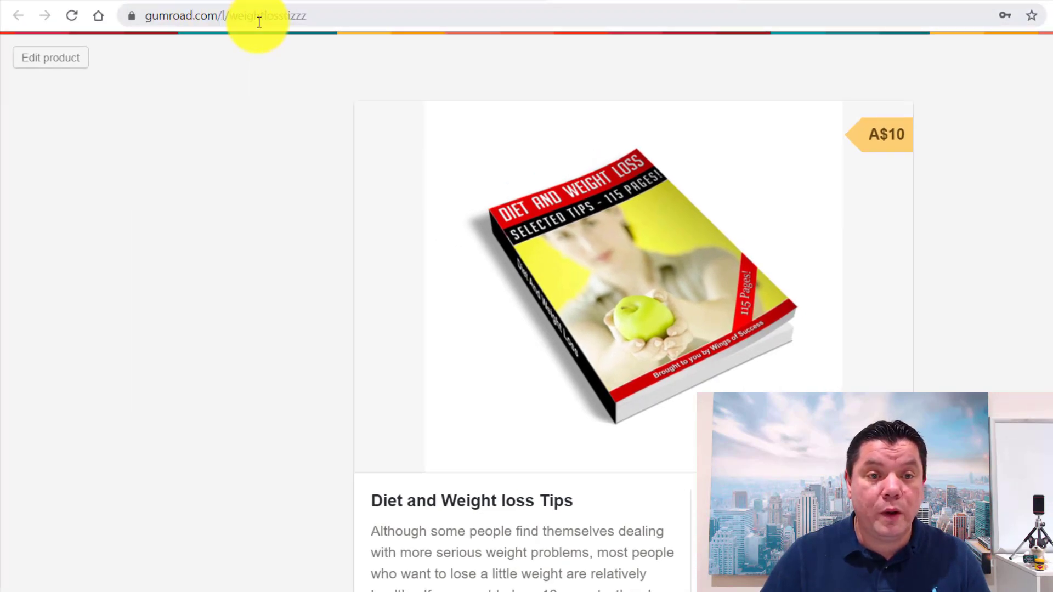
scroll(599, 144, "down", 2)
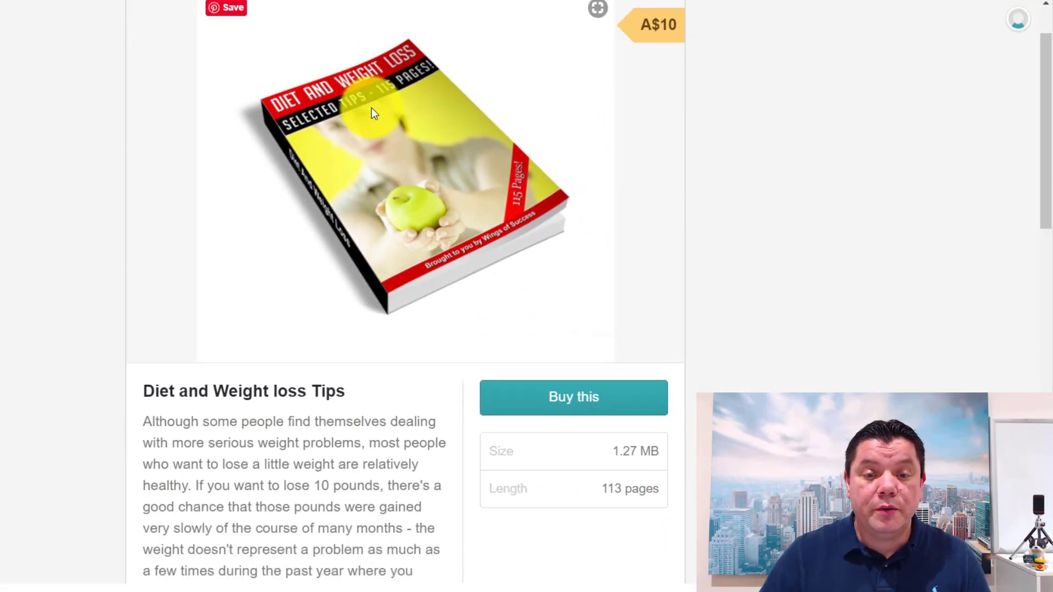
scroll(375, 116, "down", 3)
scroll(640, 94, "up", 5)
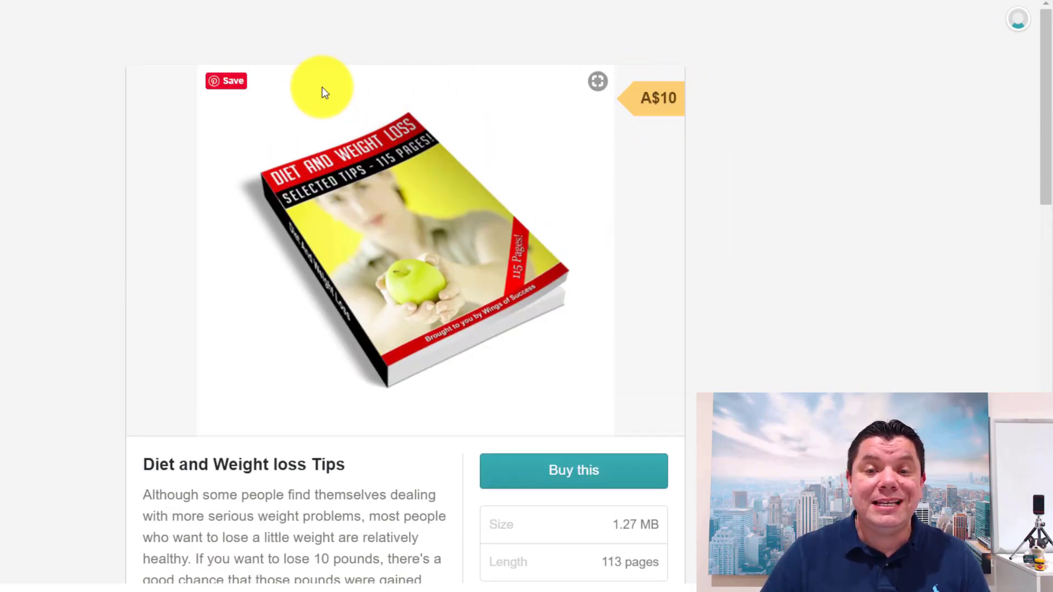
scroll(712, 365, "down", 5)
scroll(712, 364, "down", 3)
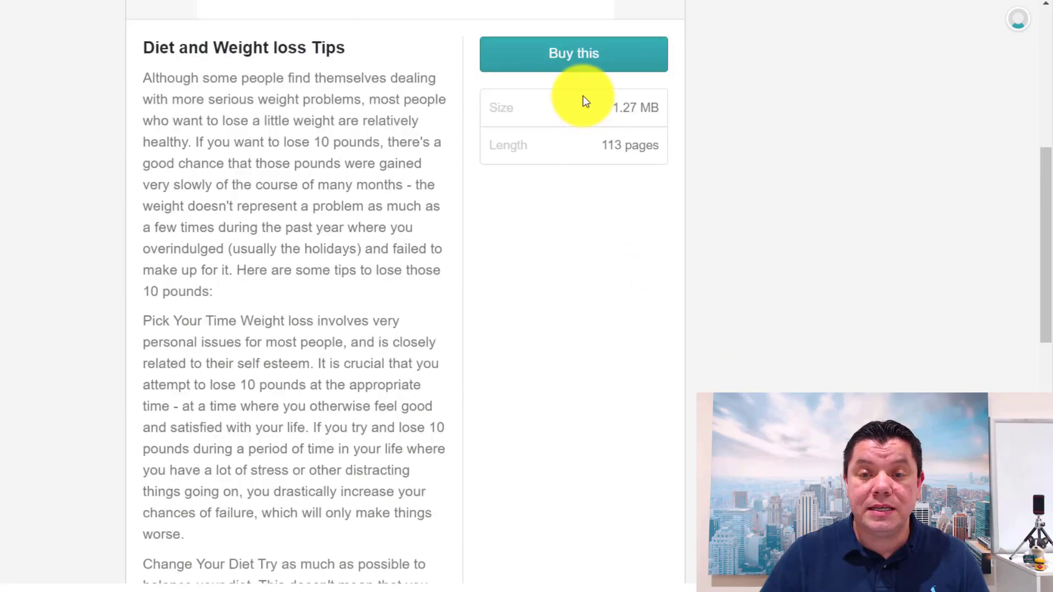
scroll(527, 225, "down", 5)
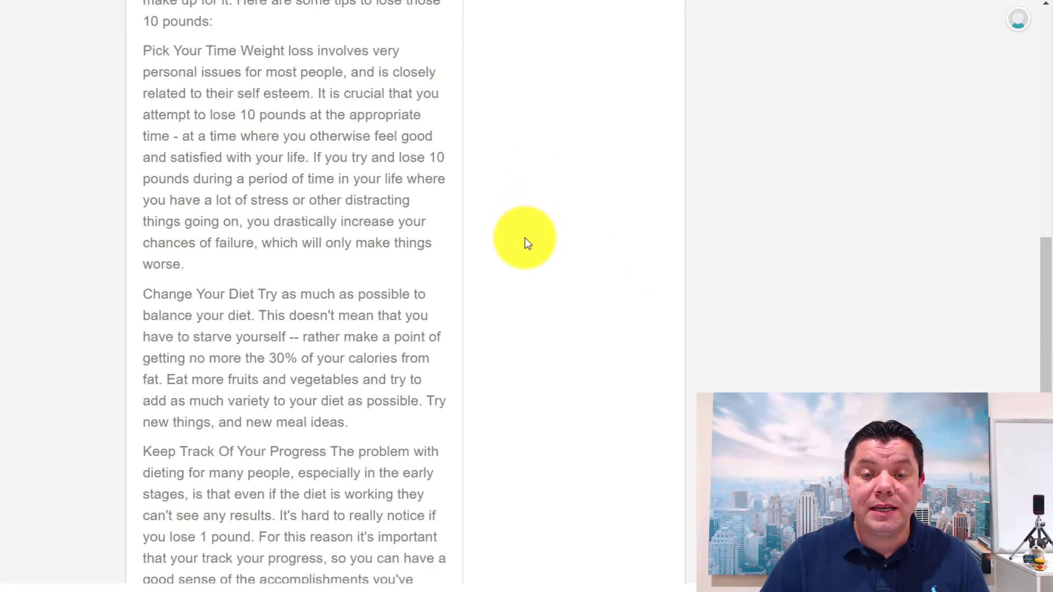
scroll(536, 240, "up", 12)
scroll(576, 298, "down", 10)
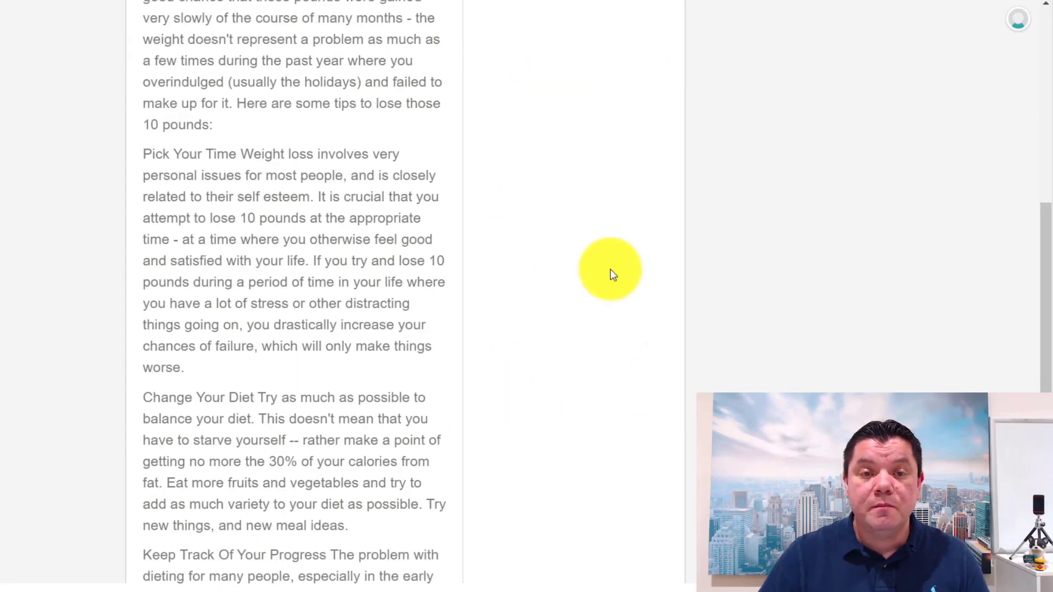
scroll(558, 240, "up", 11)
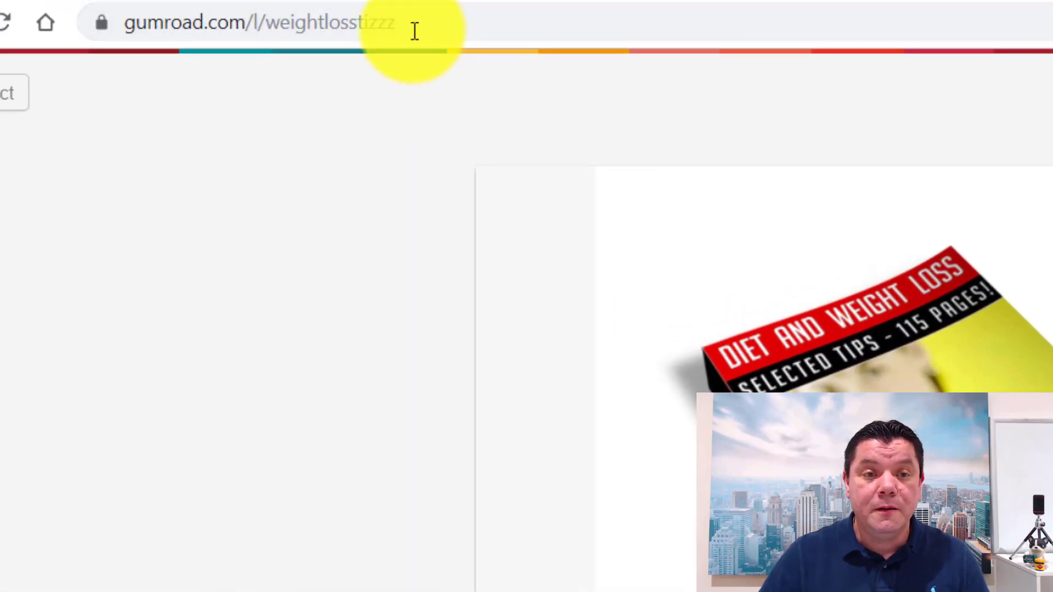
Copy the web address of the published product page and switch to Twitter's Explore page.
left_click(402, 25)
left_click_drag(403, 26, 118, 25)
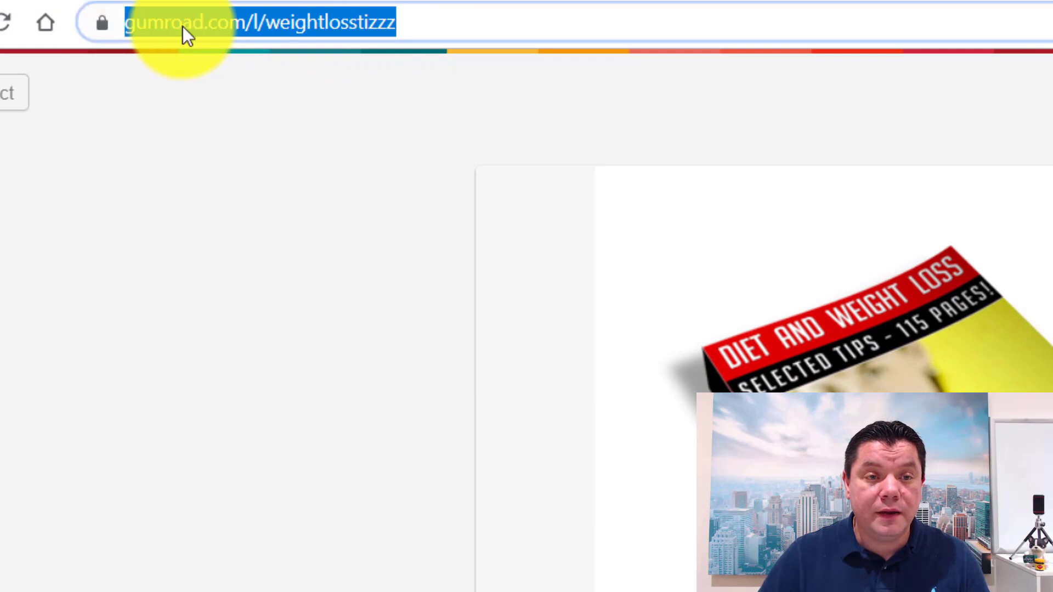
right_click(182, 27)
left_click(256, 221)
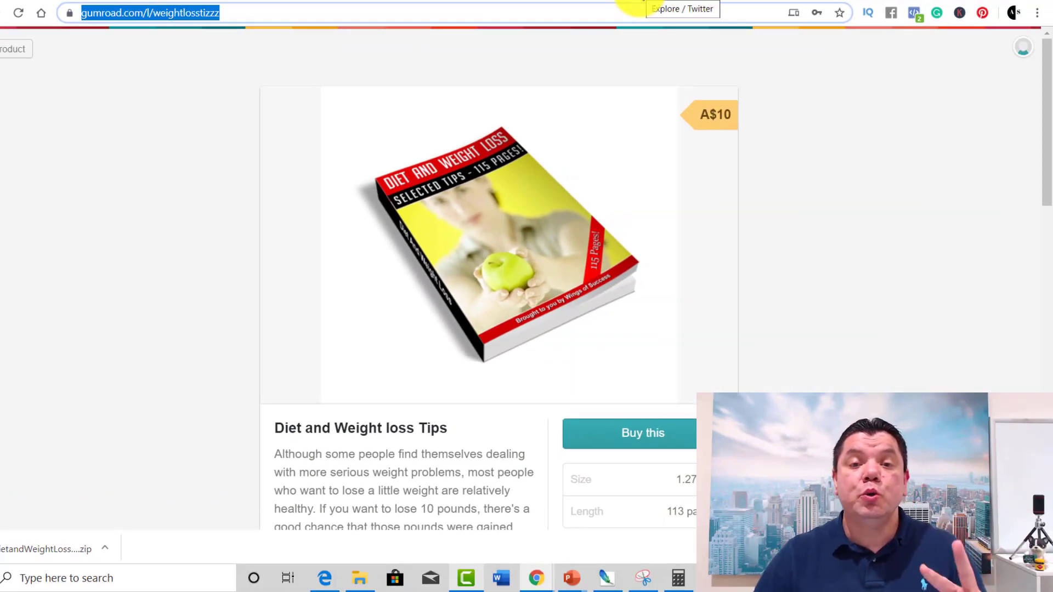
left_click(635, 4)
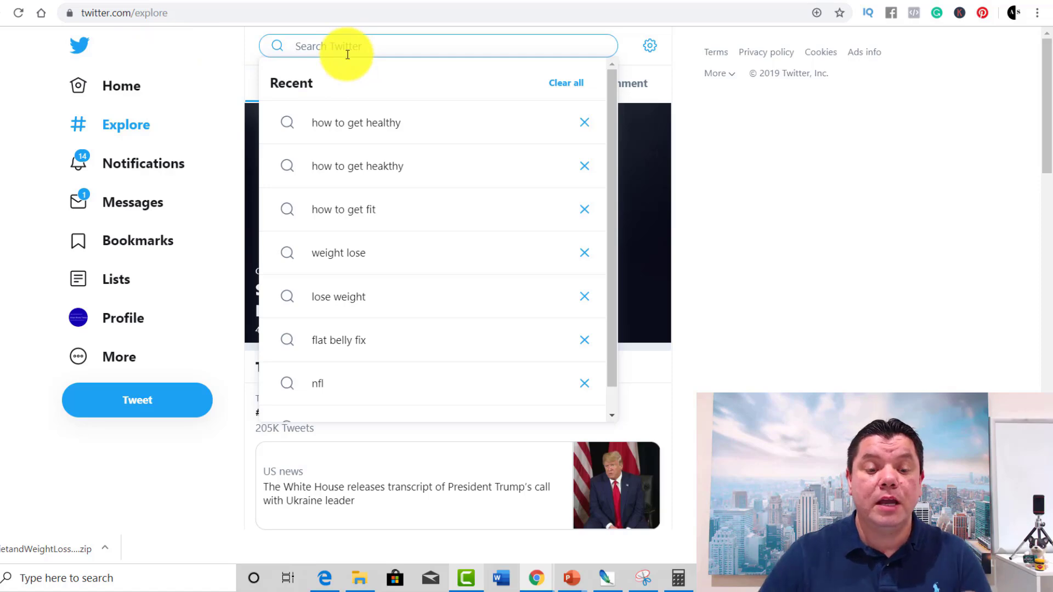
Search Twitter for "weight loss tips" and look through the tweets in the top results.
type("wel")
type("ght")
type("lo")
key("BackSpace")
key("BackSpace")
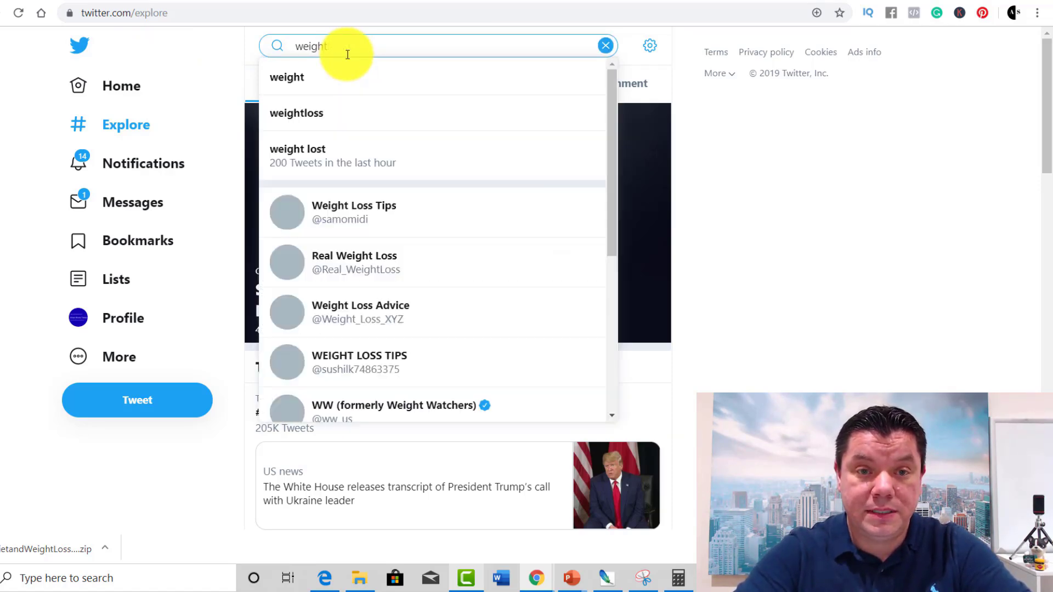
type("loss tips")
key("Return")
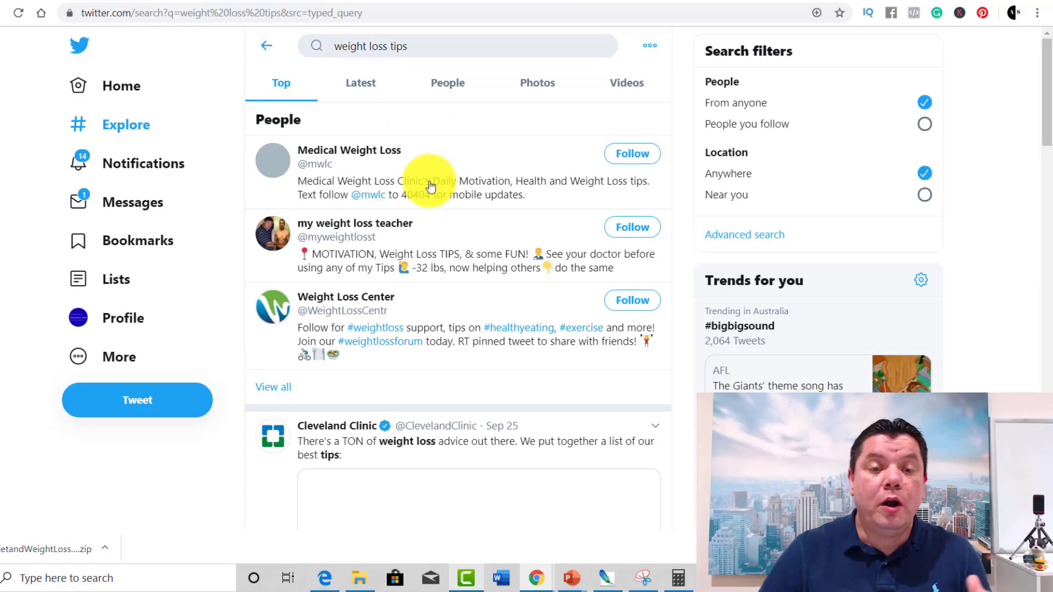
scroll(415, 184, "down", 8)
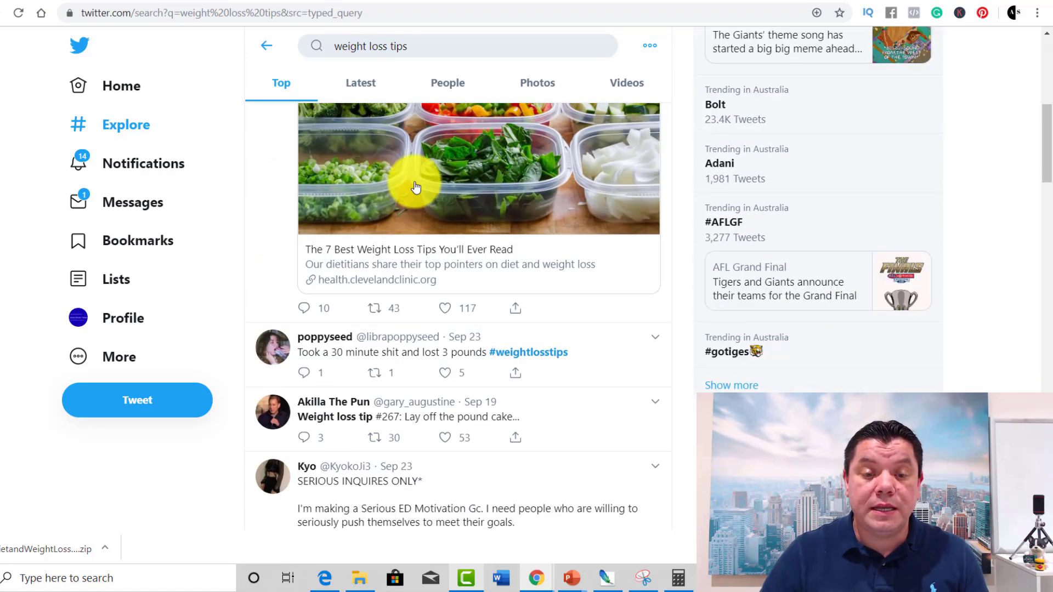
scroll(422, 189, "down", 1)
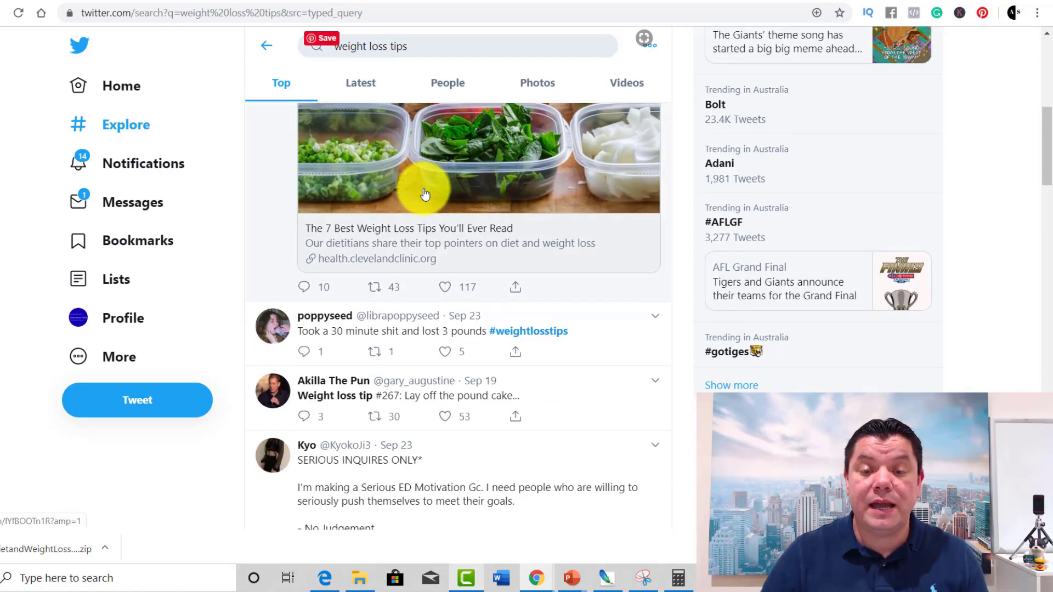
scroll(429, 193, "down", 7)
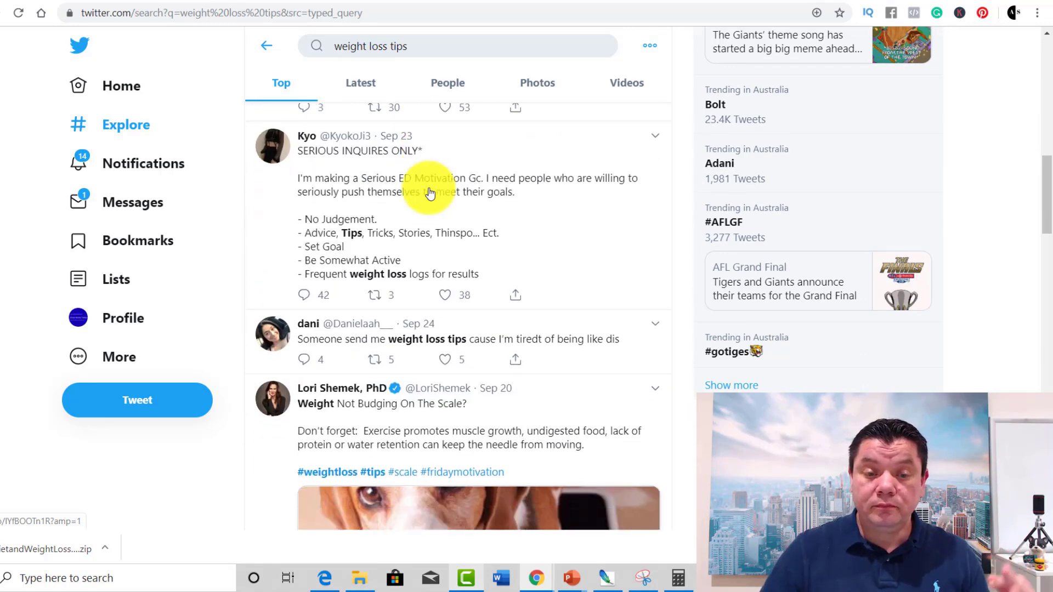
scroll(429, 193, "down", 2)
scroll(433, 190, "up", 5)
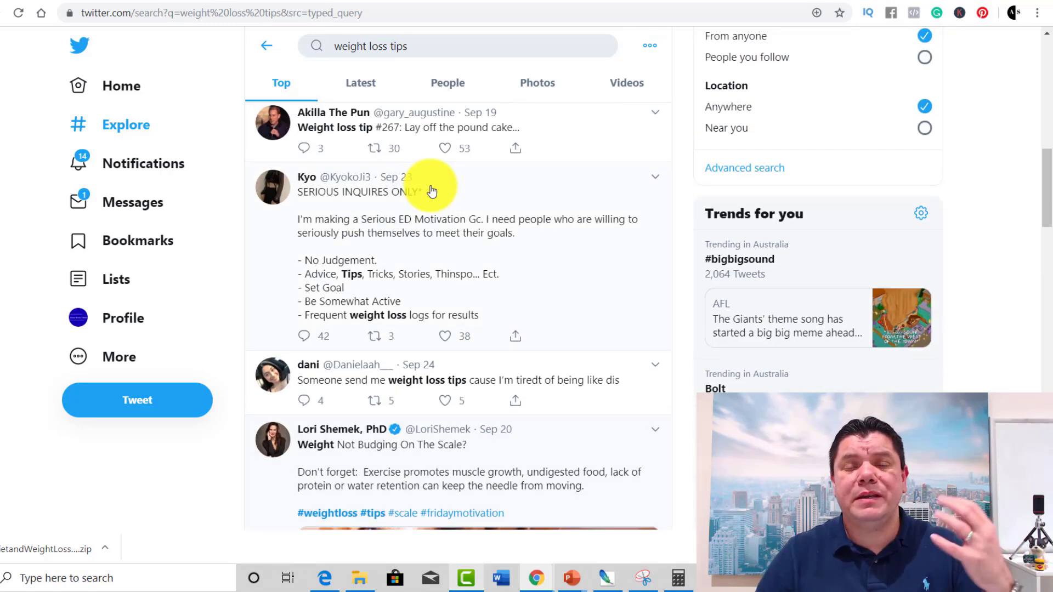